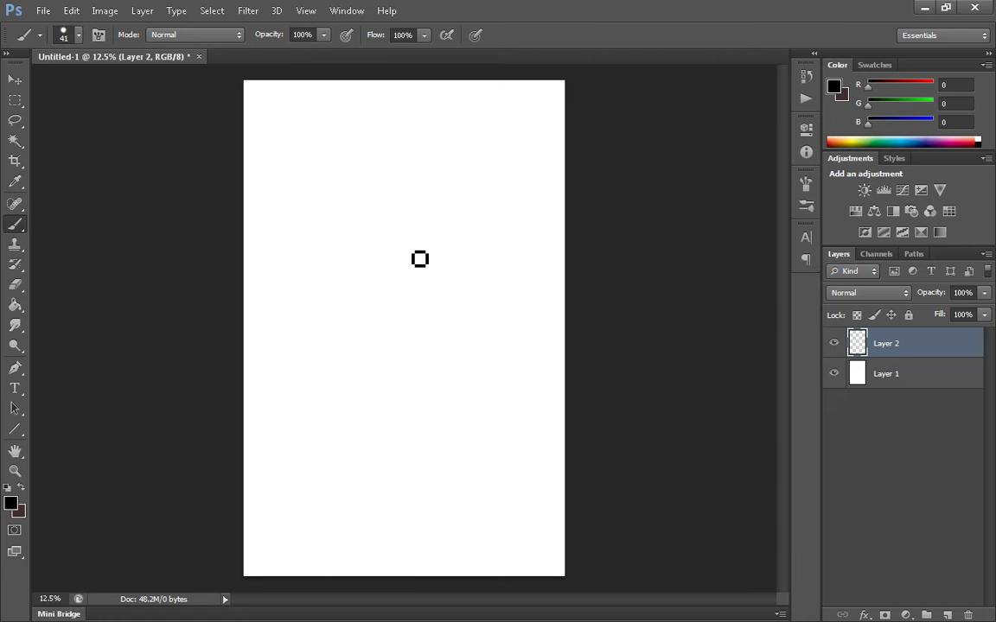
Sketch a rough oval head on Layer 2 with a curved vertical centre line, tapered jaw and rounded cranium, using thin black brush strokes
left_click_drag(418, 186, 400, 303)
left_click_drag(410, 266, 399, 332)
left_click_drag(412, 203, 397, 318)
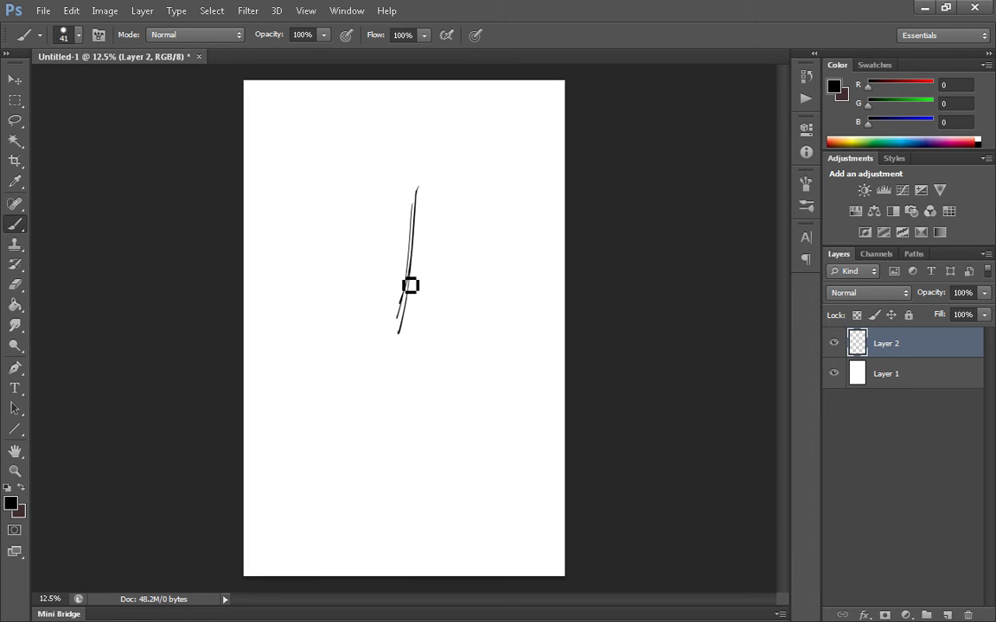
mouse_move(348, 185)
left_mouse_down()
mouse_move(359, 280)
mouse_move(368, 315)
mouse_move(396, 348)
mouse_move(424, 346)
mouse_move(463, 278)
left_mouse_up()
left_click_drag(406, 343, 464, 277)
mouse_move(435, 318)
left_mouse_down()
mouse_move(477, 222)
mouse_move(478, 191)
left_mouse_up()
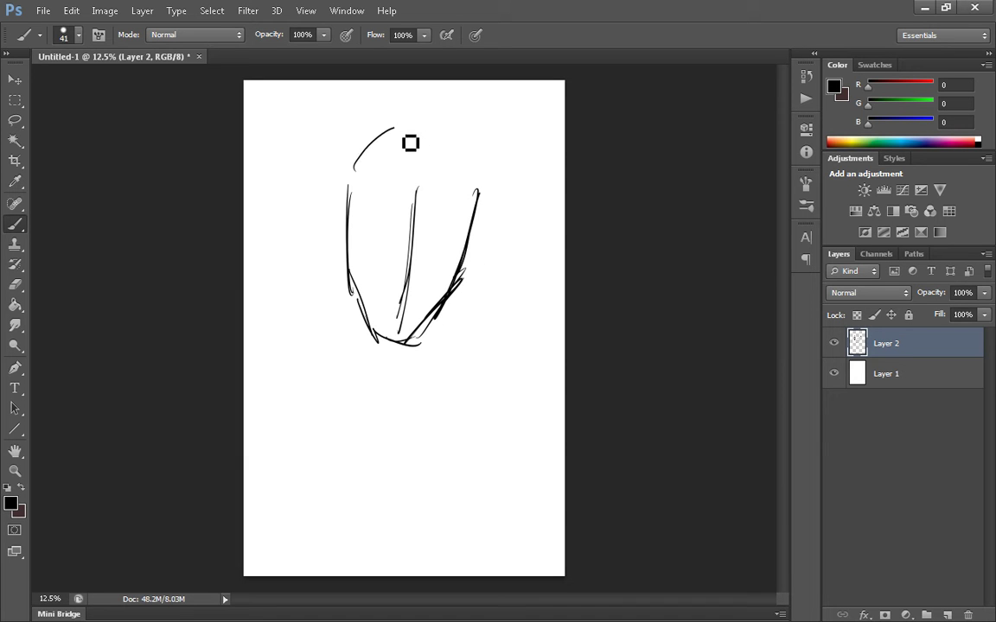
left_click_drag(398, 128, 456, 131)
left_click_drag(469, 147, 471, 220)
Sketch the neck with a V-shaped throat, the sloping shoulders and short collarbone marks beneath the head
mouse_move(441, 370)
left_mouse_down()
mouse_move(357, 284)
mouse_move(386, 378)
mouse_move(334, 314)
mouse_move(269, 344)
left_mouse_up()
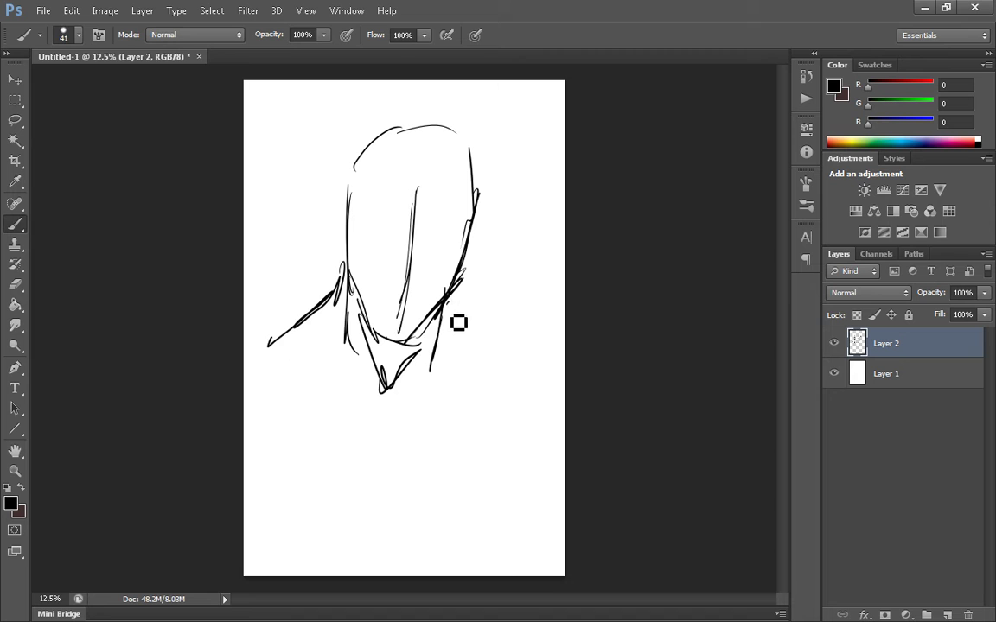
left_click_drag(446, 311, 517, 363)
left_click_drag(272, 365, 312, 375)
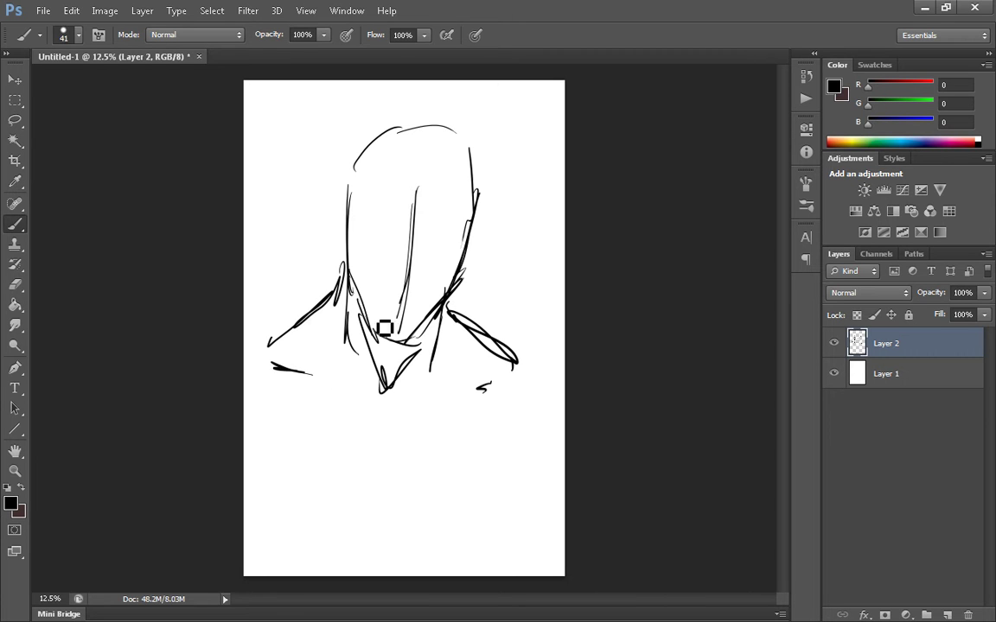
Sketch a curved eye guideline across the face, then heavy angled eyebrows and two narrowed eyes
left_click_drag(348, 210, 405, 253)
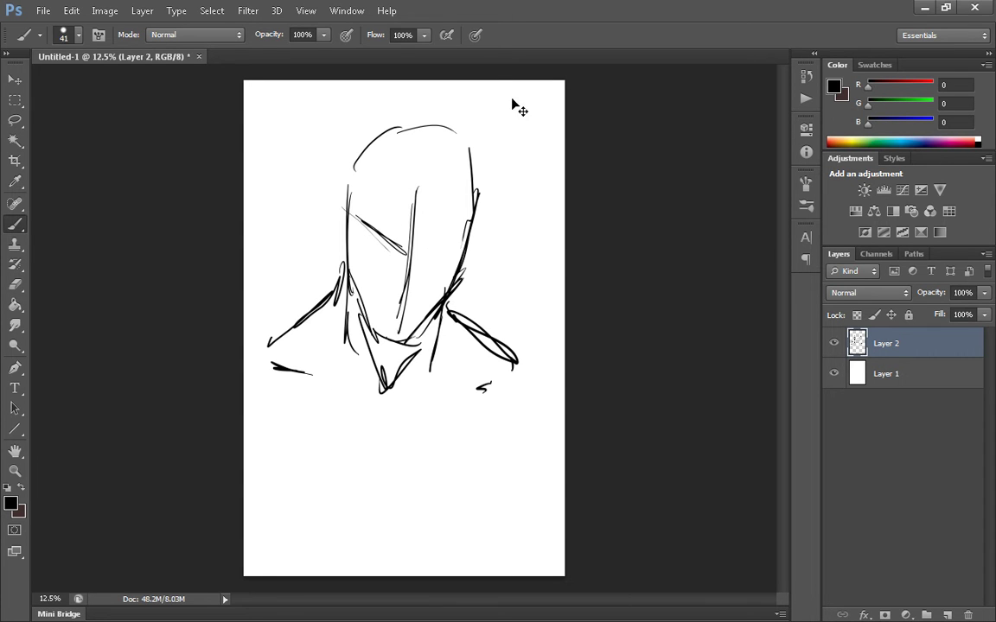
key("ctrl+z")
mouse_move(342, 210)
left_mouse_down()
mouse_move(405, 245)
mouse_move(468, 244)
mouse_move(472, 235)
left_mouse_up()
left_click_drag(369, 215, 402, 243)
mouse_move(467, 225)
left_mouse_down()
mouse_move(389, 251)
mouse_move(396, 260)
left_mouse_up()
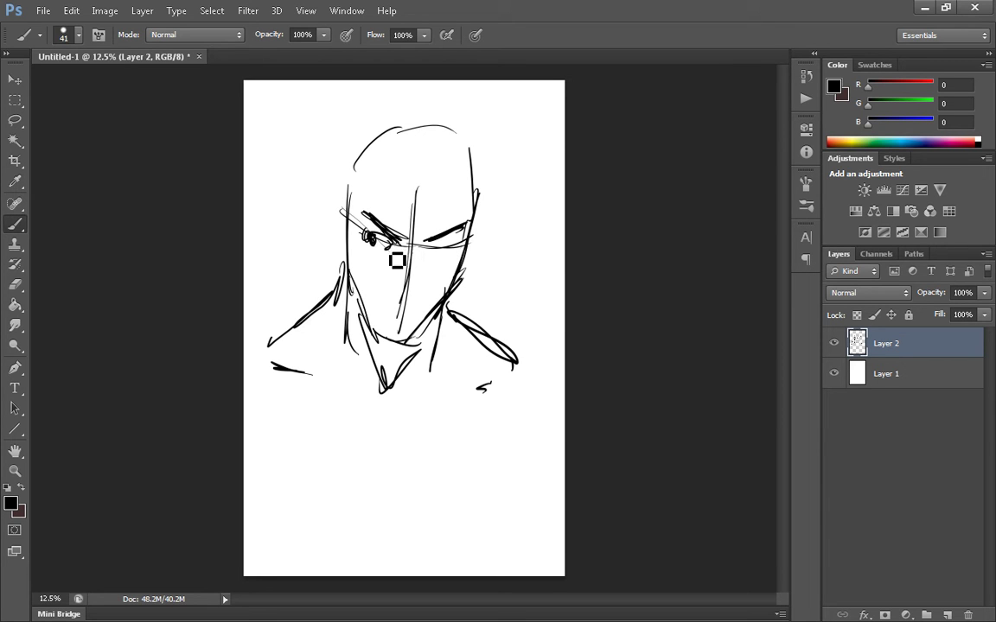
left_click_drag(455, 247, 439, 245)
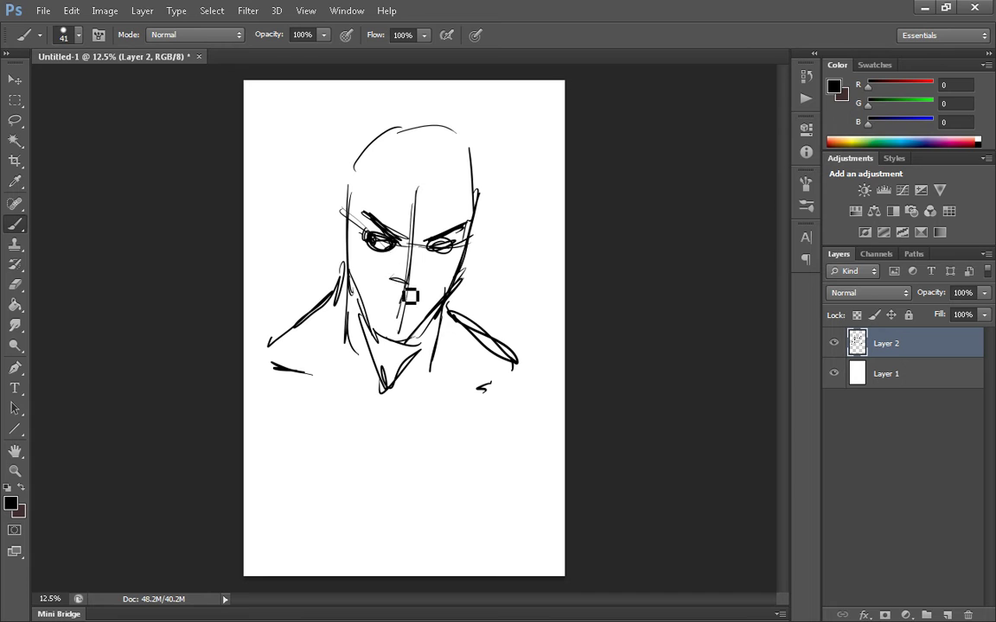
Rough in the nose, the creases between the brows, a thin closed mouth and extra neck lines
mouse_move(416, 286)
left_mouse_down()
mouse_move(428, 256)
mouse_move(395, 273)
left_mouse_up()
left_click_drag(409, 249, 424, 263)
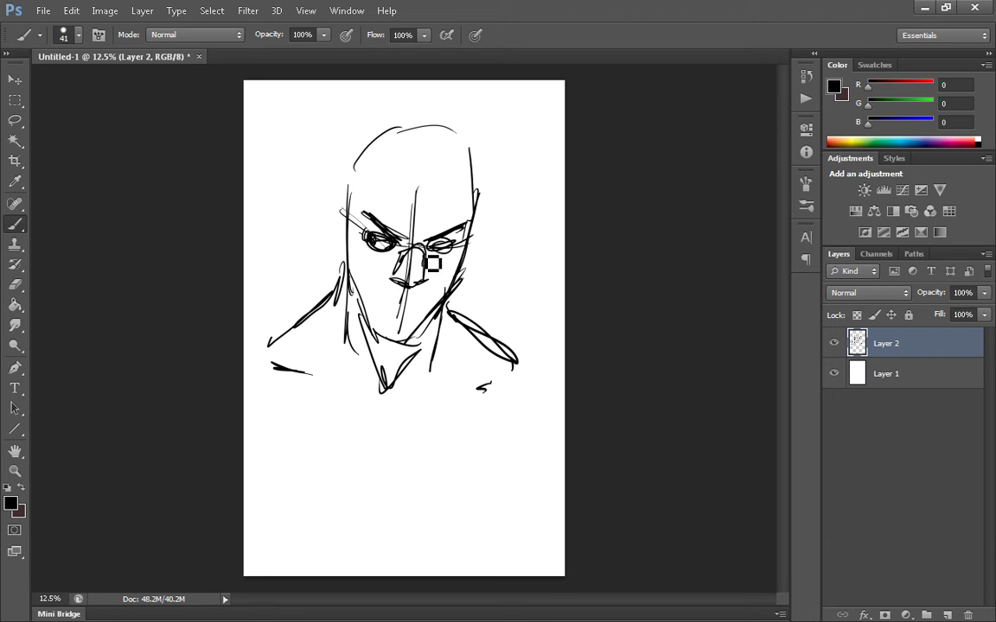
left_click_drag(402, 183, 399, 226)
mouse_move(387, 292)
left_mouse_down()
mouse_move(420, 302)
mouse_move(427, 292)
mouse_move(437, 378)
left_mouse_up()
Sketch a large skull emblem across the chest with a centre line, rounded cranium, cheek contour, slanted eye sockets and nose hole
mouse_move(261, 375)
left_mouse_down()
mouse_move(367, 394)
mouse_move(420, 508)
left_mouse_up()
left_click_drag(410, 417, 422, 510)
mouse_move(304, 507)
left_mouse_down()
mouse_move(337, 422)
mouse_move(504, 414)
mouse_move(498, 482)
left_mouse_up()
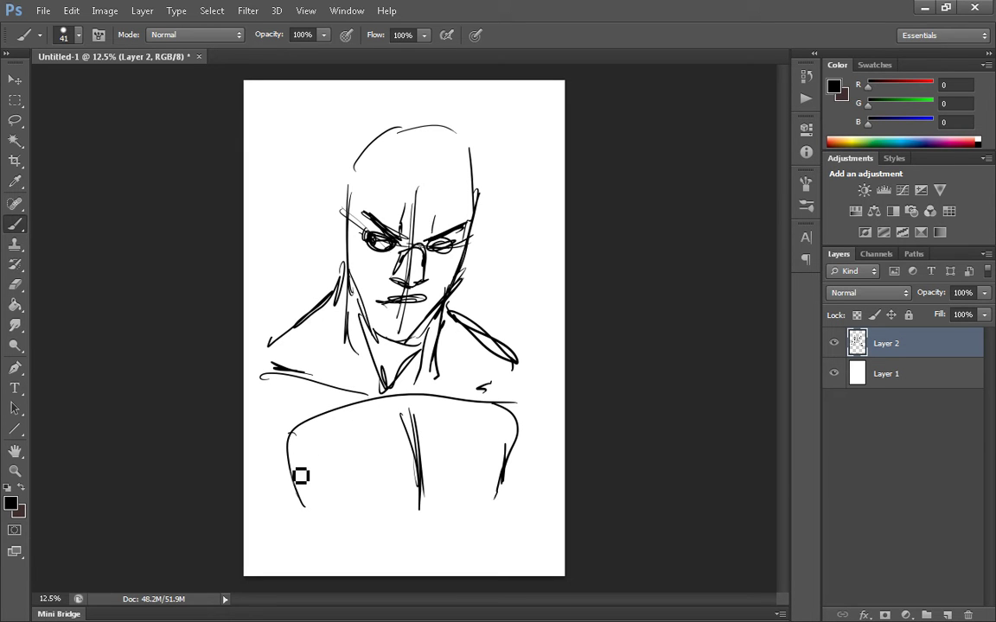
left_click_drag(301, 476, 306, 505)
mouse_move(311, 493)
left_mouse_down()
mouse_move(327, 518)
mouse_move(346, 514)
left_mouse_up()
left_click_drag(339, 513, 351, 567)
mouse_move(398, 476)
left_mouse_down()
mouse_move(332, 462)
mouse_move(415, 489)
left_mouse_up()
left_click_drag(491, 448, 438, 476)
left_click_drag(408, 536, 437, 532)
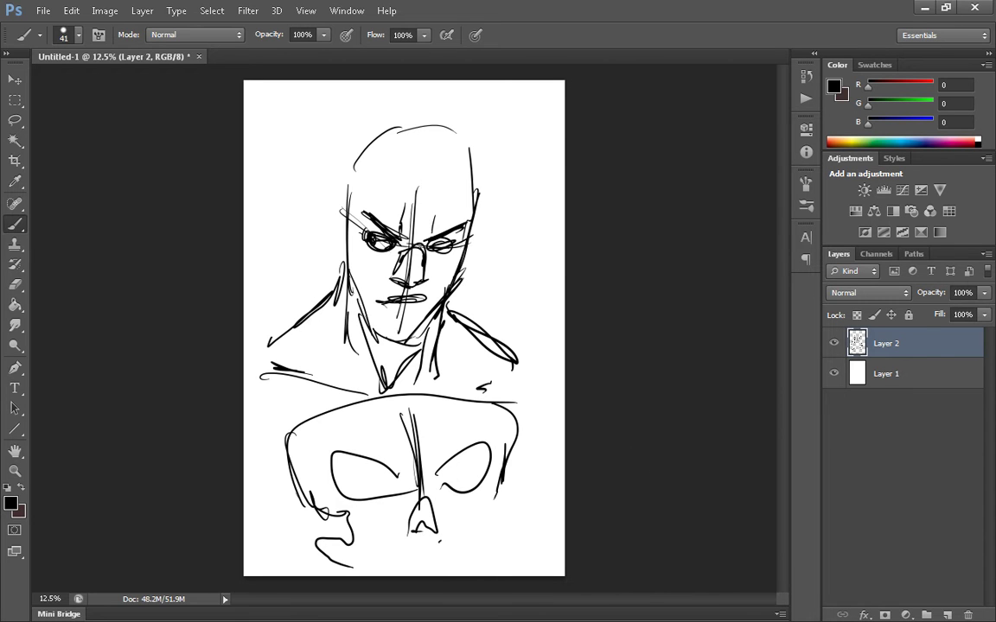
Reduce the fill of Layer 2 to 17% and create a new layer above it for the inking
left_click(922, 433)
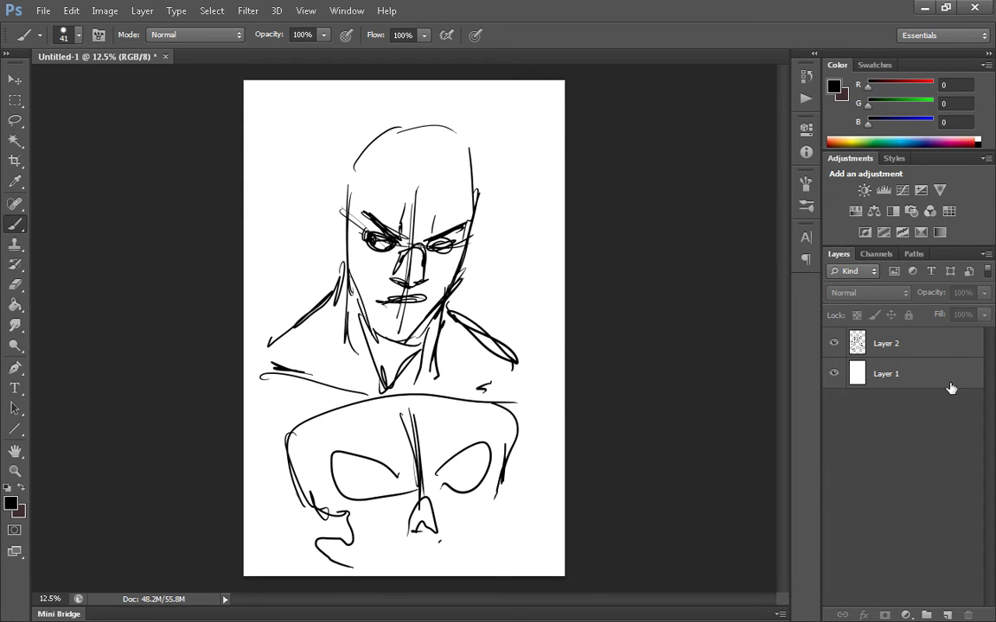
left_click(951, 346)
left_click(983, 316)
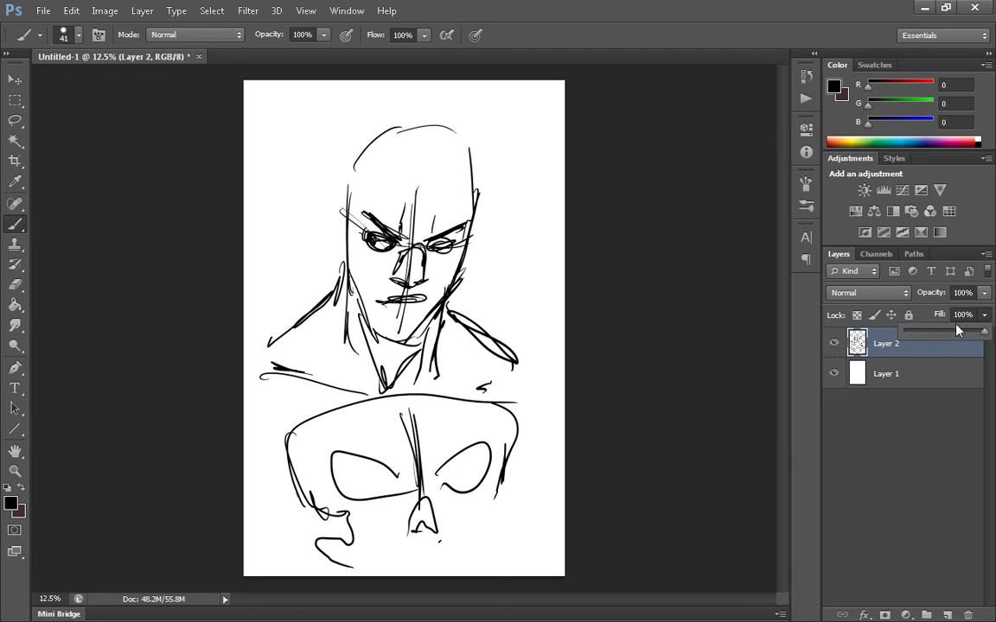
left_click_drag(942, 334, 918, 345)
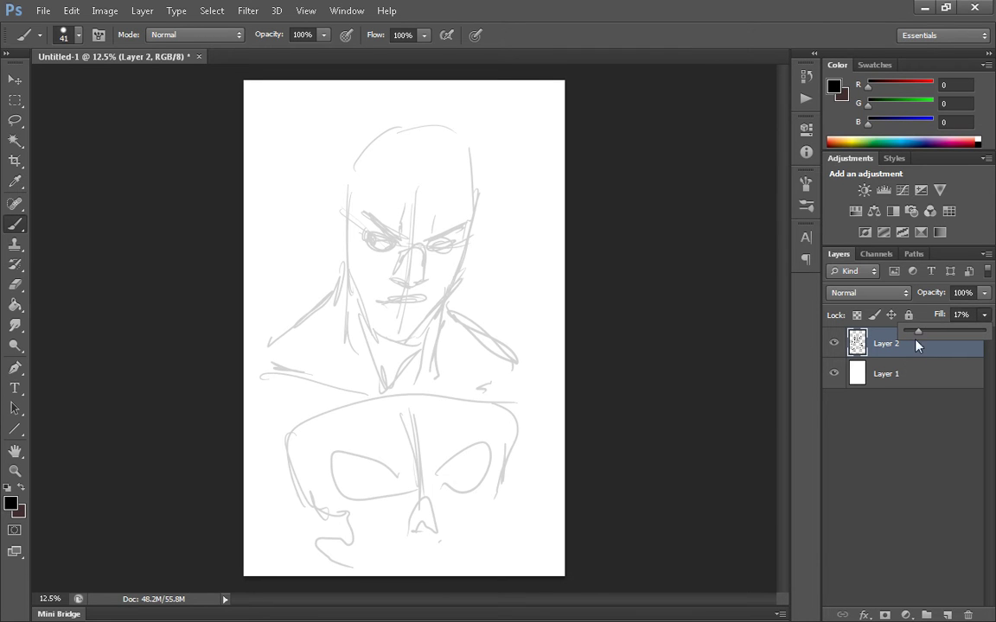
left_click(949, 614)
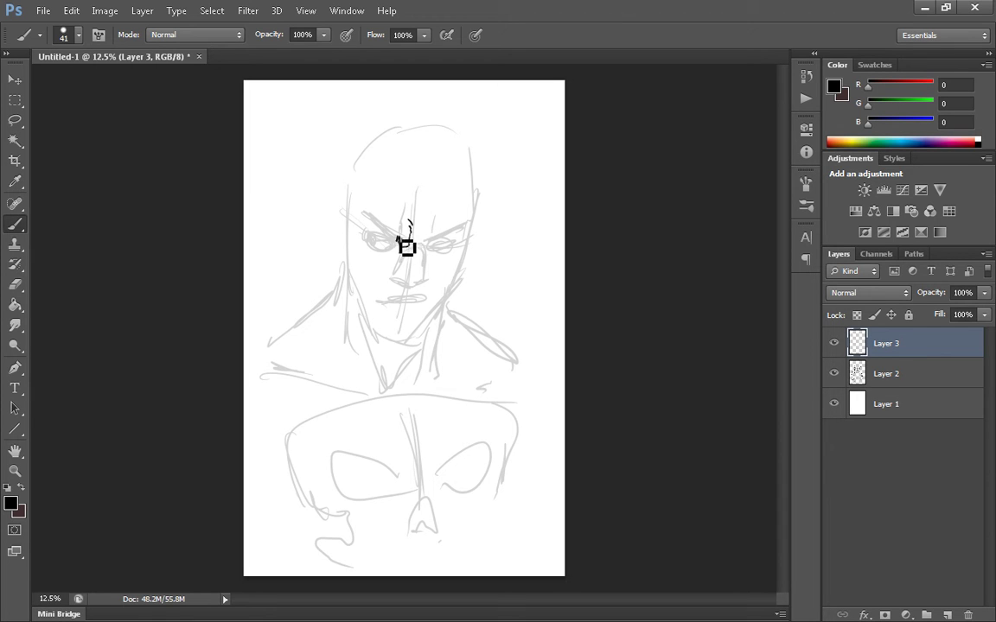
Ink the frown creases, thick angry eyebrows, nose and narrowed eyes with under-eye lines on Layer 3
mouse_move(402, 242)
left_mouse_down()
mouse_move(371, 226)
mouse_move(387, 227)
mouse_move(407, 254)
mouse_move(395, 232)
mouse_move(412, 248)
mouse_move(413, 227)
mouse_move(425, 255)
mouse_move(469, 228)
mouse_move(409, 286)
left_mouse_up()
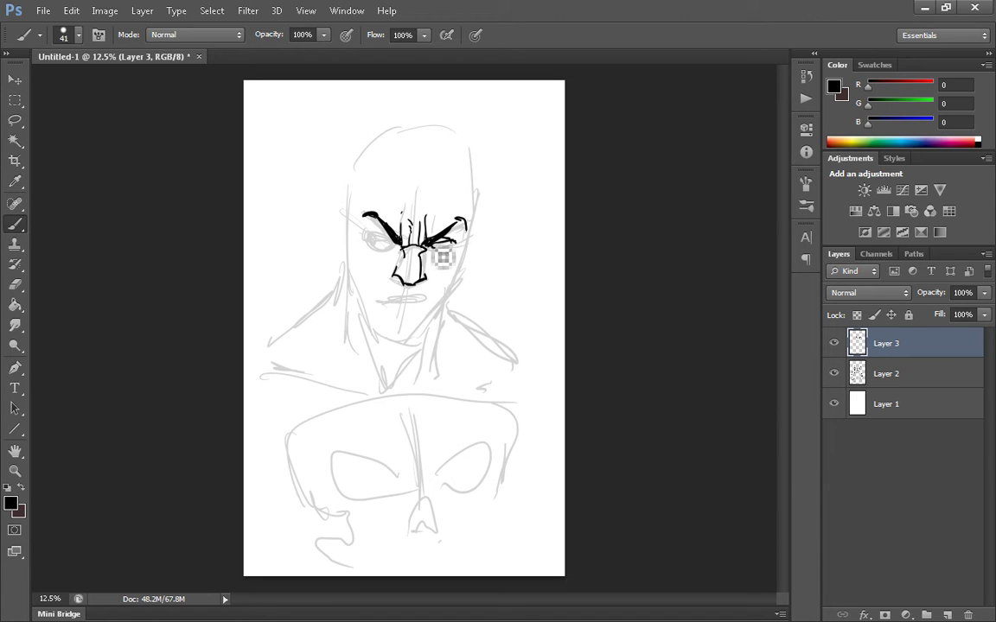
left_click_drag(433, 249, 460, 249)
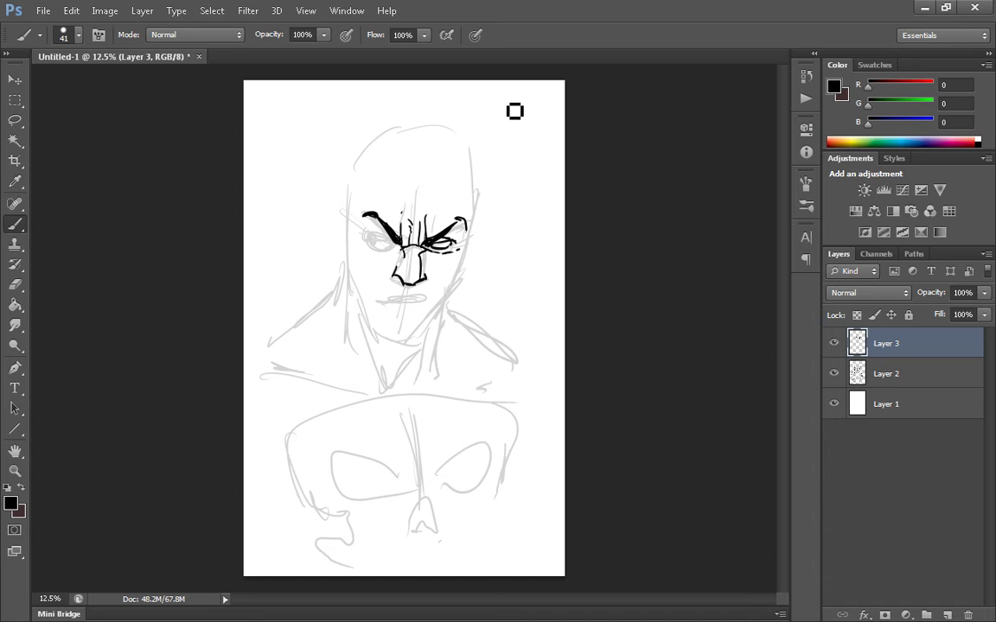
left_click_drag(370, 235, 402, 248)
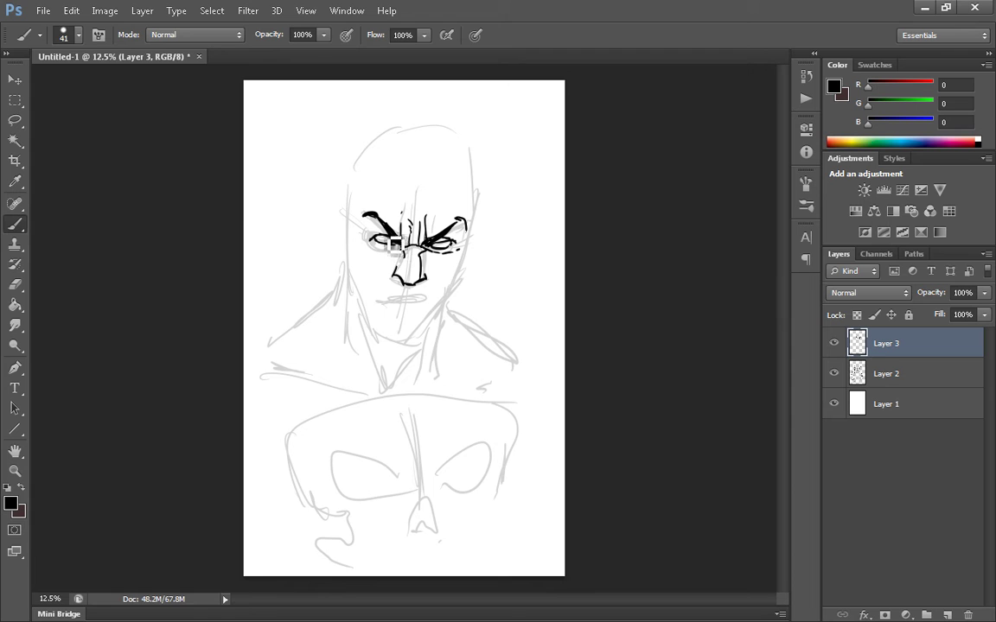
left_click_drag(367, 237, 395, 249)
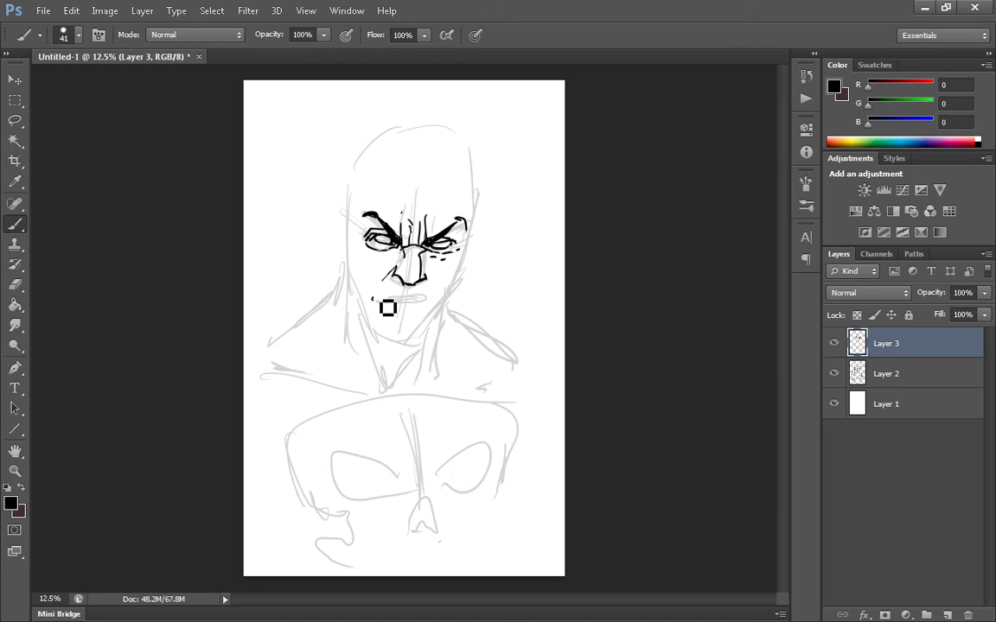
Ink the downturned mouth and the jaw outline from both temples down around the chin
mouse_move(382, 303)
left_mouse_down()
mouse_move(434, 310)
mouse_move(404, 295)
left_mouse_up()
mouse_move(348, 216)
left_mouse_down()
mouse_move(358, 304)
mouse_move(398, 349)
mouse_move(453, 304)
left_mouse_up()
left_click_drag(465, 220, 455, 282)
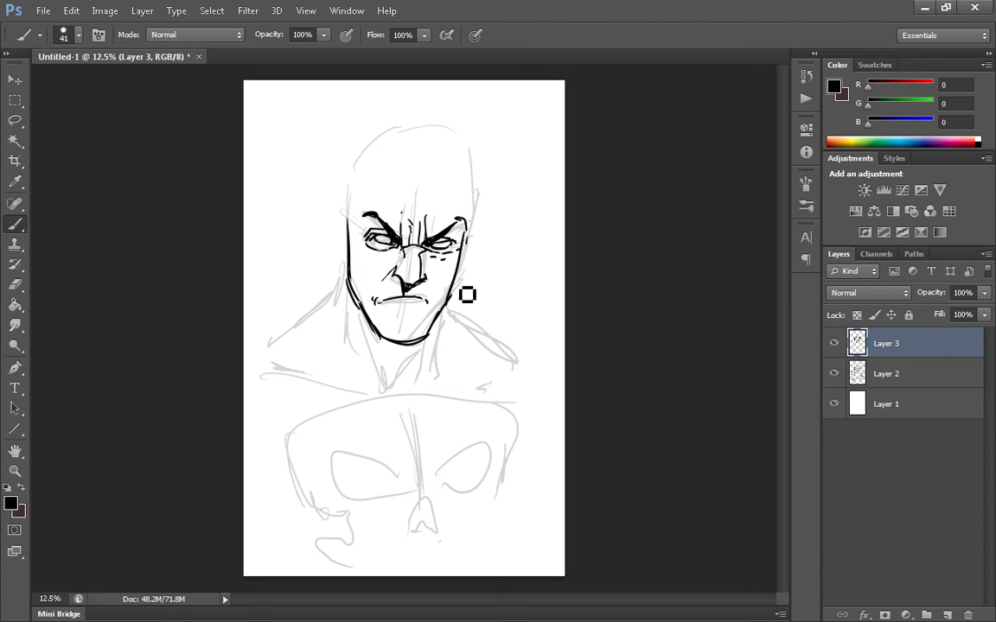
Ink both ears beside the head, with an inner contour line in the ear on the left
mouse_move(348, 228)
left_mouse_down()
mouse_move(342, 213)
mouse_move(345, 256)
left_mouse_up()
left_click_drag(336, 210, 345, 226)
left_click_drag(343, 230, 343, 245)
left_click_drag(351, 207, 349, 230)
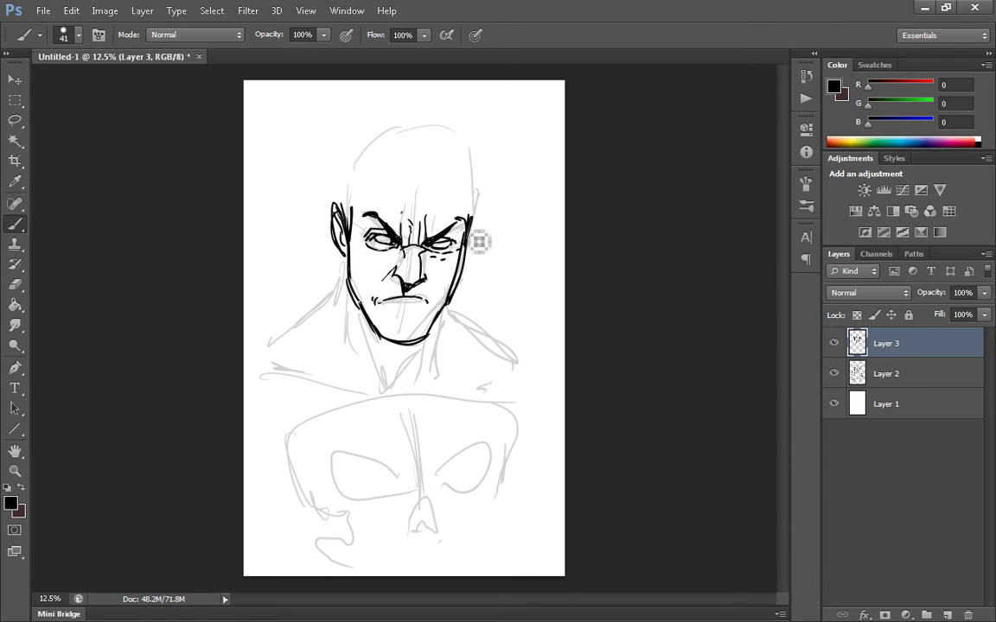
left_click_drag(471, 213, 475, 246)
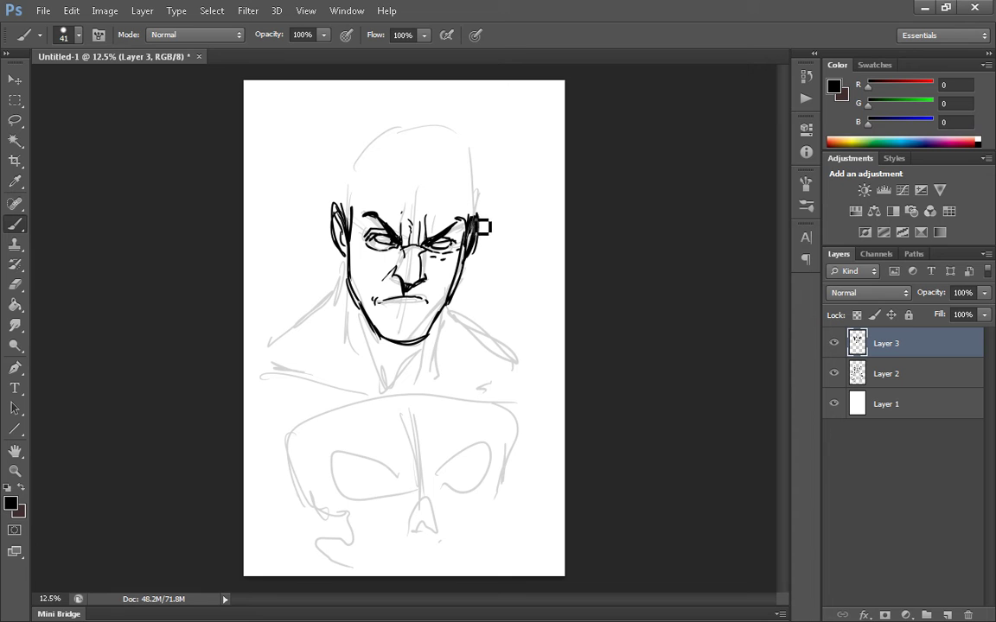
Ink the temples, small forehead creases, a hairline with a central widow's peak and the rounded top of the head
left_click_drag(357, 203, 365, 165)
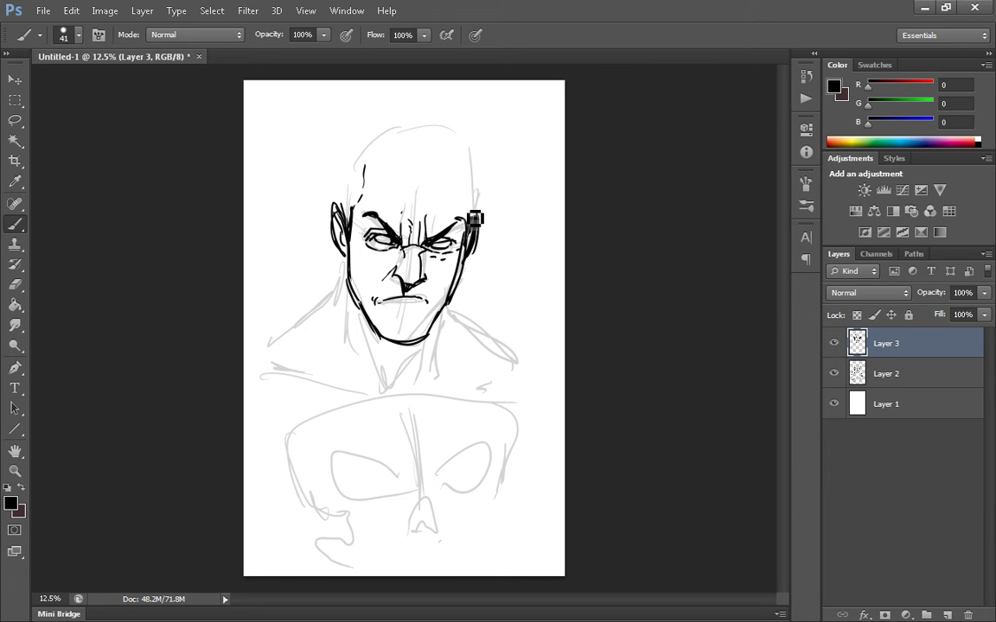
left_click_drag(466, 212, 465, 193)
left_click_drag(374, 197, 392, 202)
left_click_drag(443, 206, 455, 217)
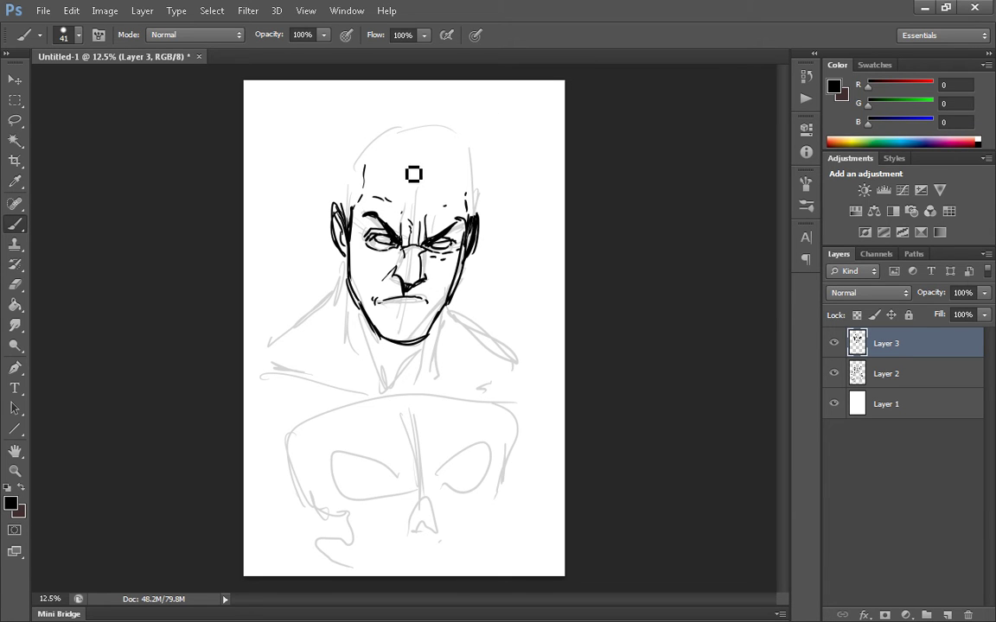
mouse_move(419, 185)
left_mouse_down()
mouse_move(452, 164)
mouse_move(465, 167)
left_mouse_up()
left_click_drag(465, 167, 467, 211)
mouse_move(398, 180)
left_mouse_down()
mouse_move(355, 162)
mouse_move(344, 199)
left_mouse_up()
mouse_move(350, 161)
left_mouse_down()
mouse_move(404, 124)
mouse_move(450, 129)
left_mouse_up()
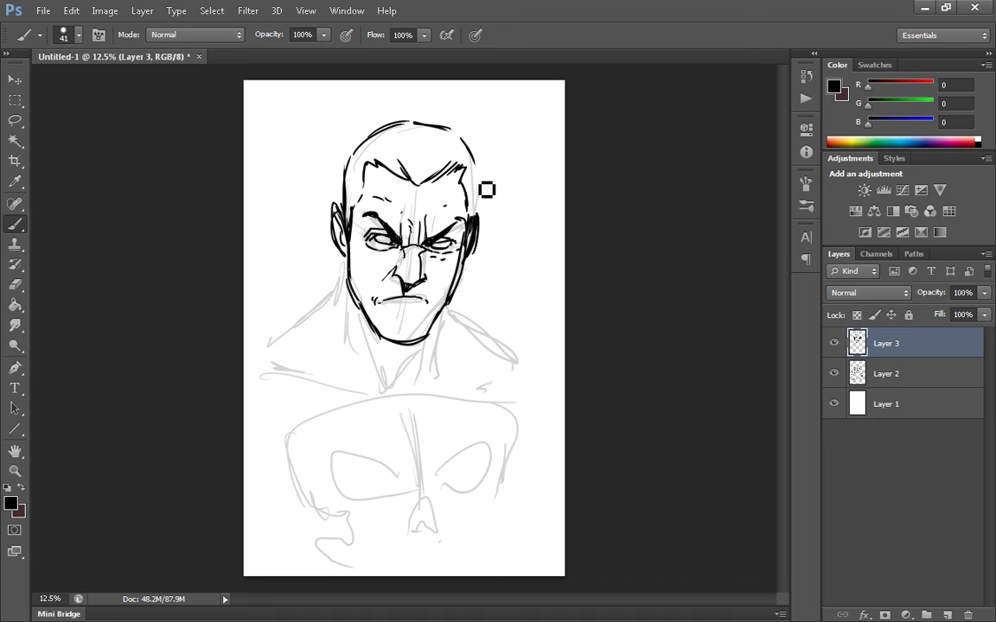
Ink the neck sides and converging throat muscles, and add irises to the eyes and short cheekbone lines
left_click_drag(356, 277, 353, 359)
left_click_drag(361, 307, 384, 382)
left_click_drag(439, 311, 395, 386)
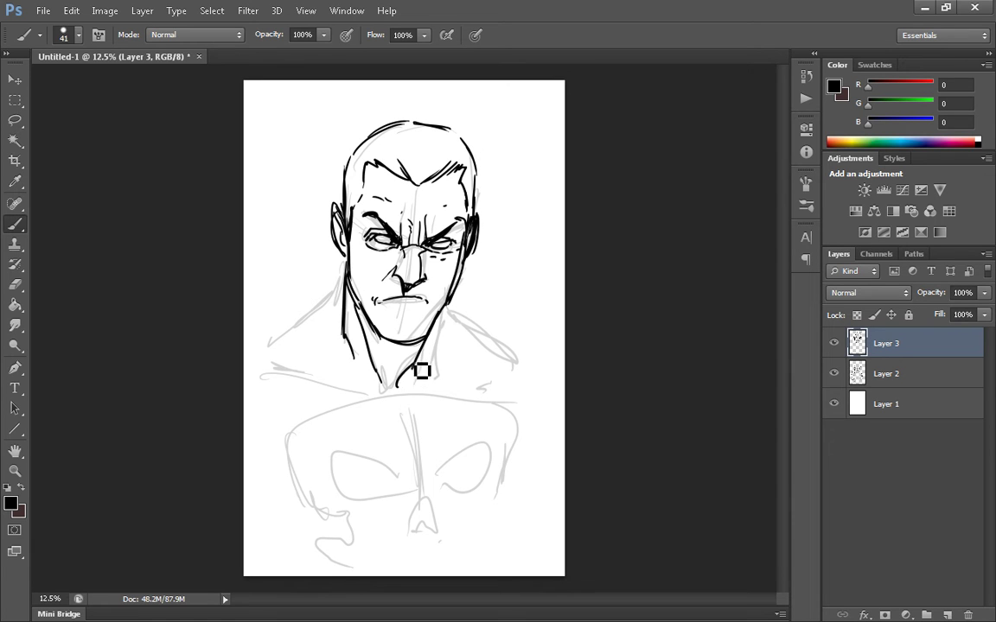
left_click_drag(381, 236, 387, 241)
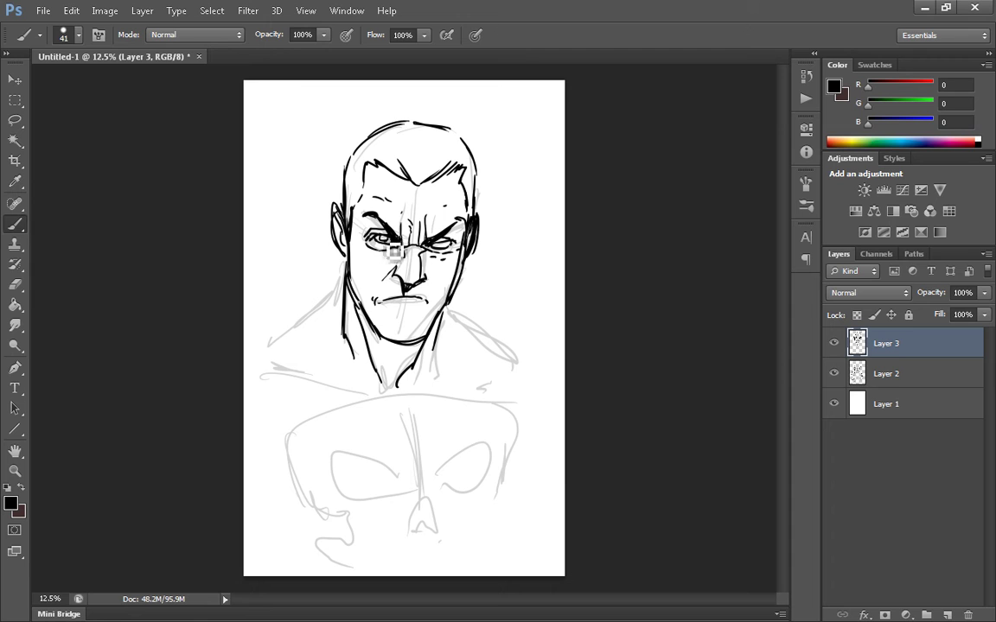
left_click_drag(450, 251, 456, 253)
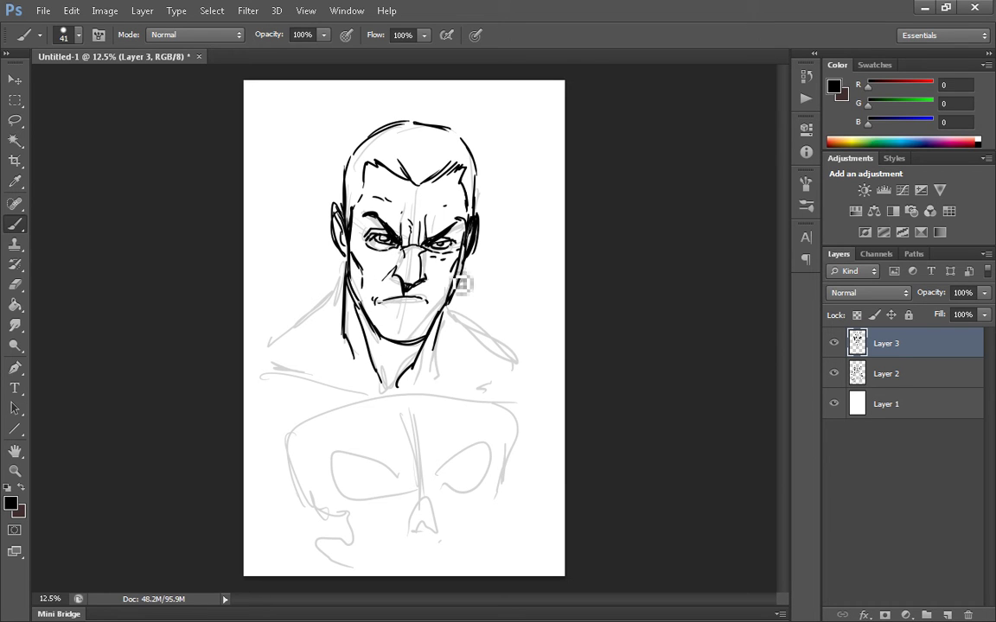
Ink the sloping shoulders, the collarbones meeting at the throat notch and the curved armpit creases
left_click_drag(341, 292, 246, 354)
left_click_drag(445, 311, 530, 356)
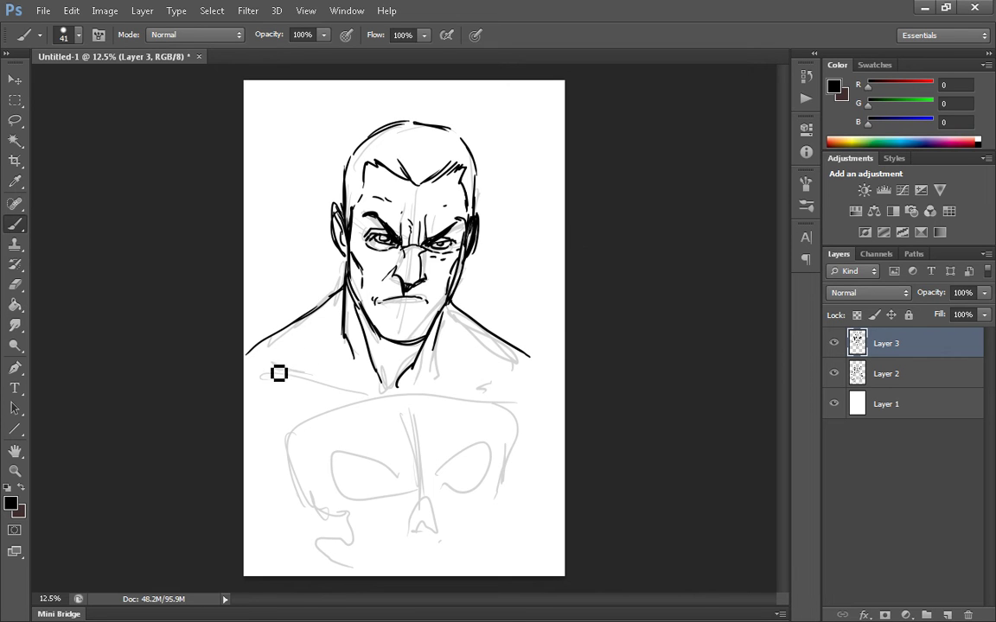
left_click_drag(268, 369, 354, 364)
mouse_move(270, 380)
left_mouse_down()
mouse_move(384, 399)
mouse_move(525, 401)
left_mouse_up()
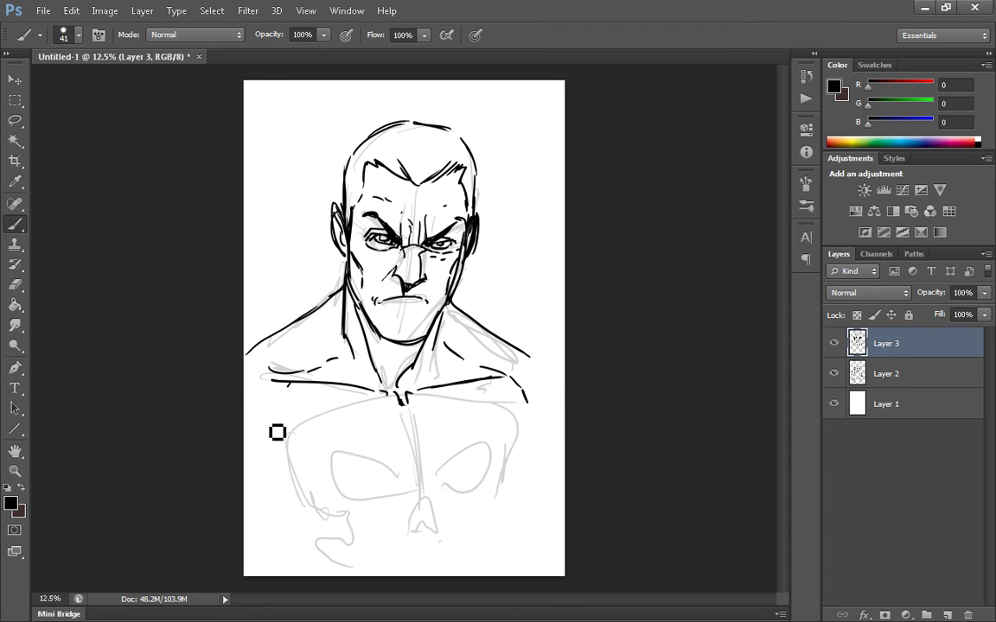
mouse_move(285, 384)
left_mouse_down()
mouse_move(262, 431)
mouse_move(266, 416)
left_mouse_up()
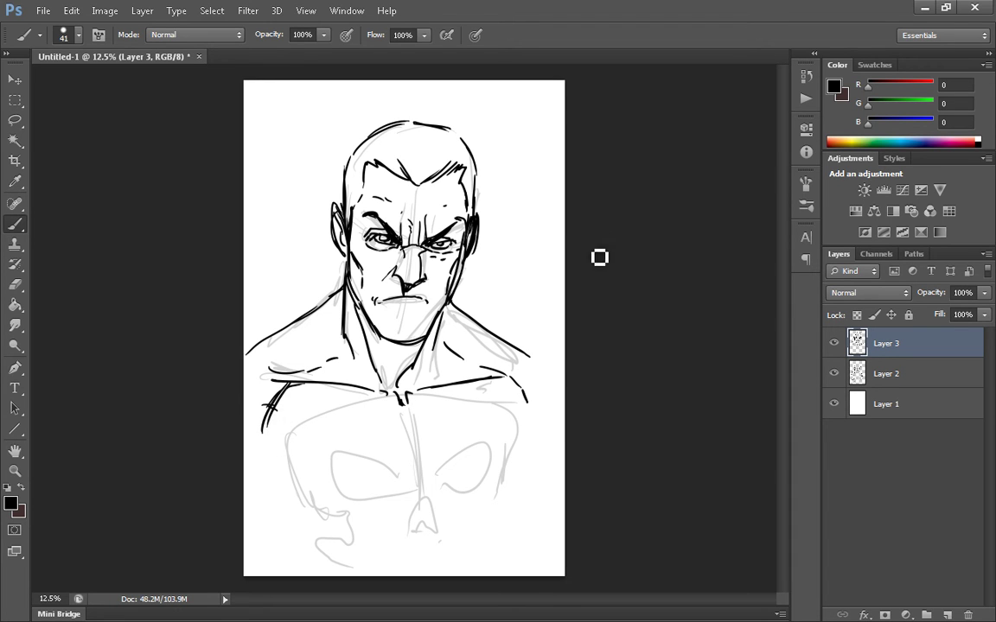
Fill the hair with dense black strands running from the top of the head down to the hairline
mouse_move(413, 122)
left_mouse_down()
mouse_move(448, 126)
mouse_move(416, 143)
mouse_move(418, 183)
left_mouse_up()
left_click_drag(413, 123, 419, 184)
key("ctrl+z")
mouse_move(413, 123)
left_mouse_down()
mouse_move(420, 182)
mouse_move(419, 130)
mouse_move(450, 175)
mouse_move(421, 130)
mouse_move(430, 159)
mouse_move(481, 175)
mouse_move(482, 204)
left_mouse_up()
mouse_move(421, 135)
left_mouse_down()
mouse_move(382, 131)
mouse_move(385, 142)
mouse_move(359, 165)
mouse_move(359, 207)
mouse_move(367, 131)
left_mouse_up()
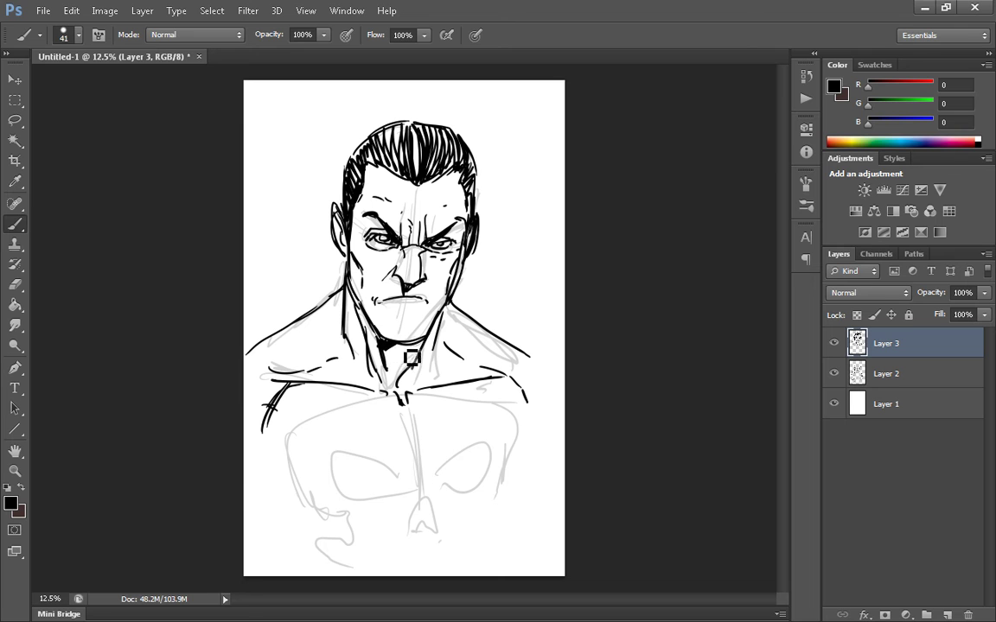
Hatch a dark shadow under the chin and ink the outer torso contours down to the canvas edge
mouse_move(380, 339)
left_mouse_down()
mouse_move(411, 351)
mouse_move(404, 368)
left_mouse_up()
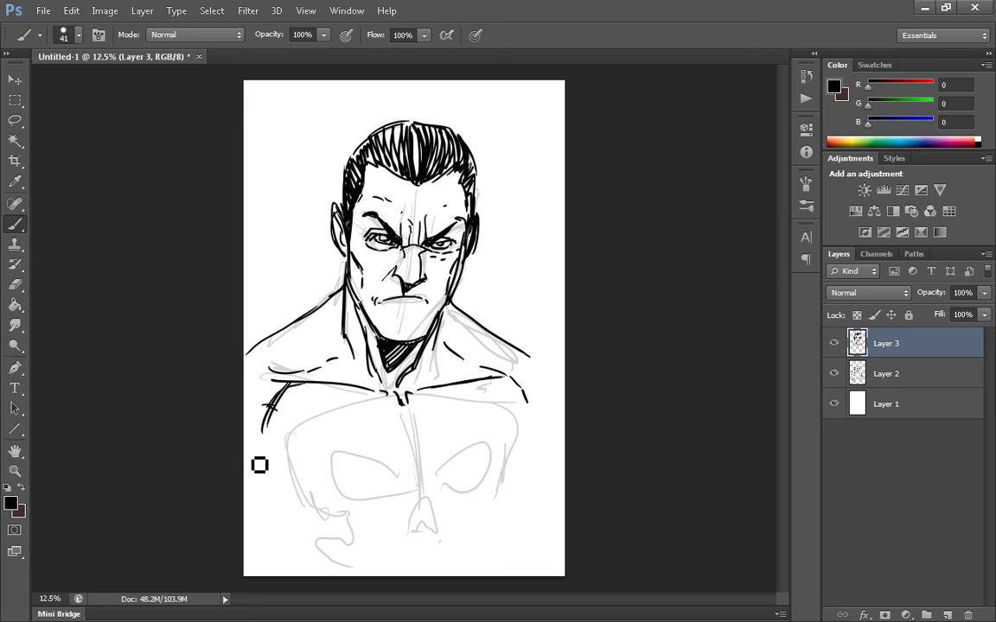
left_click_drag(237, 437, 315, 574)
left_click_drag(573, 411, 493, 574)
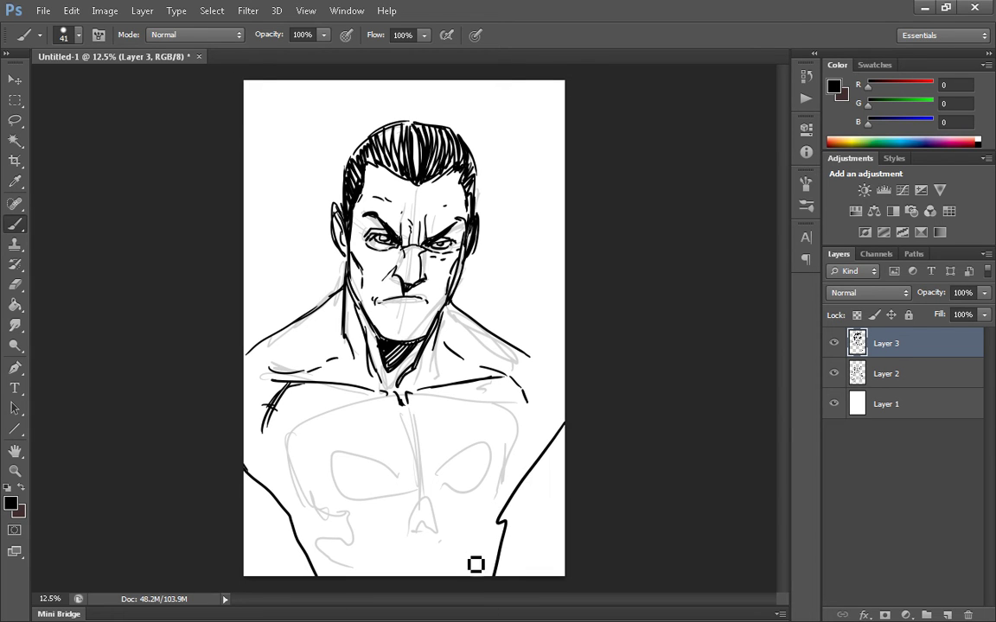
left_click_drag(287, 437, 290, 471)
left_click_drag(338, 433, 520, 408)
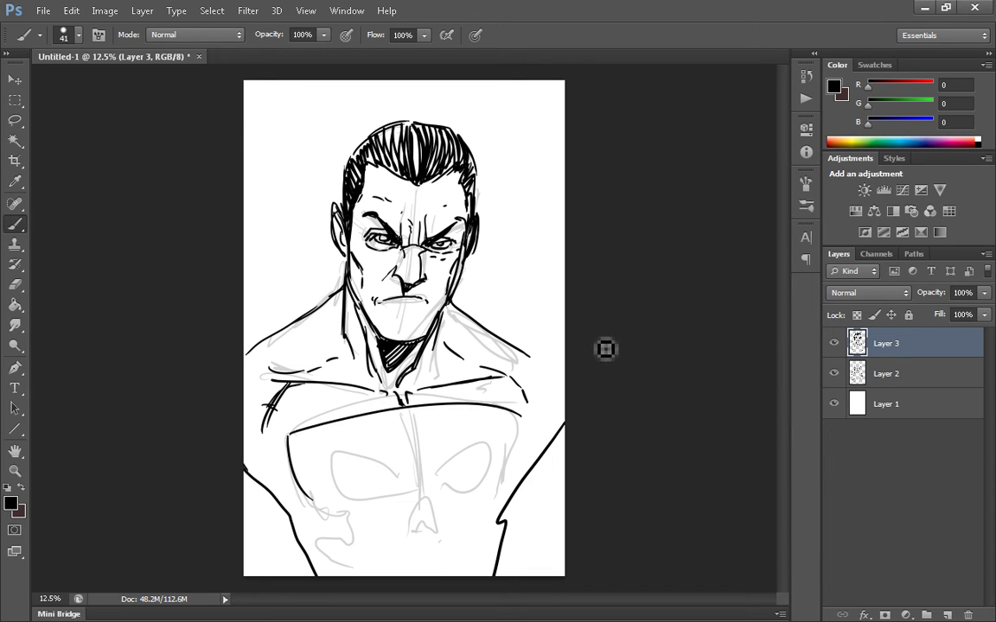
key("ctrl+z")
Ink the skull emblem's domed outline with its notched cheeks, and the two slanted eye sockets
mouse_move(285, 439)
left_mouse_down()
mouse_move(398, 397)
mouse_move(489, 405)
left_mouse_up()
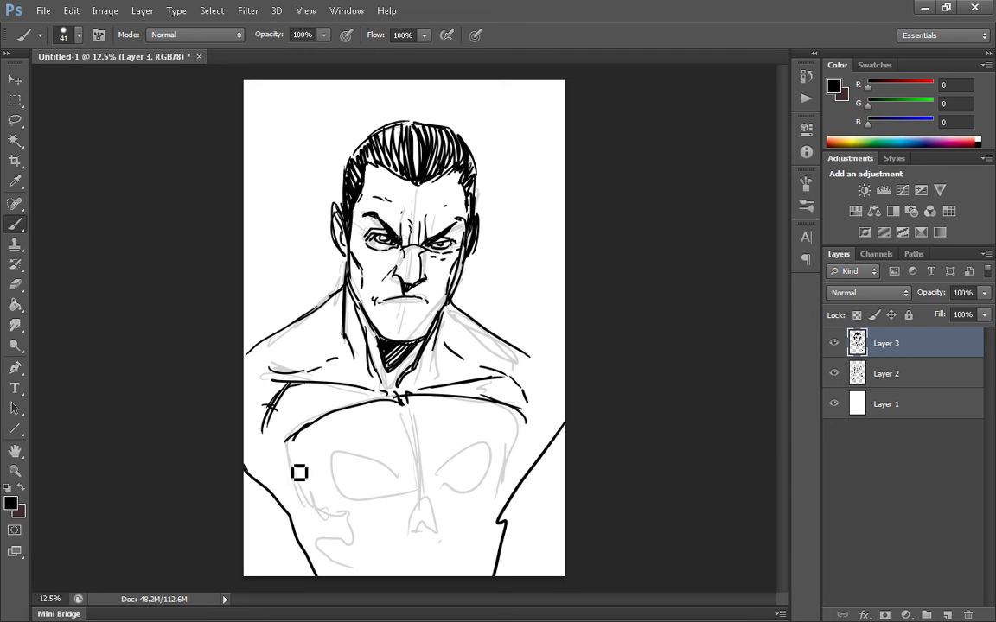
left_click_drag(298, 472, 342, 549)
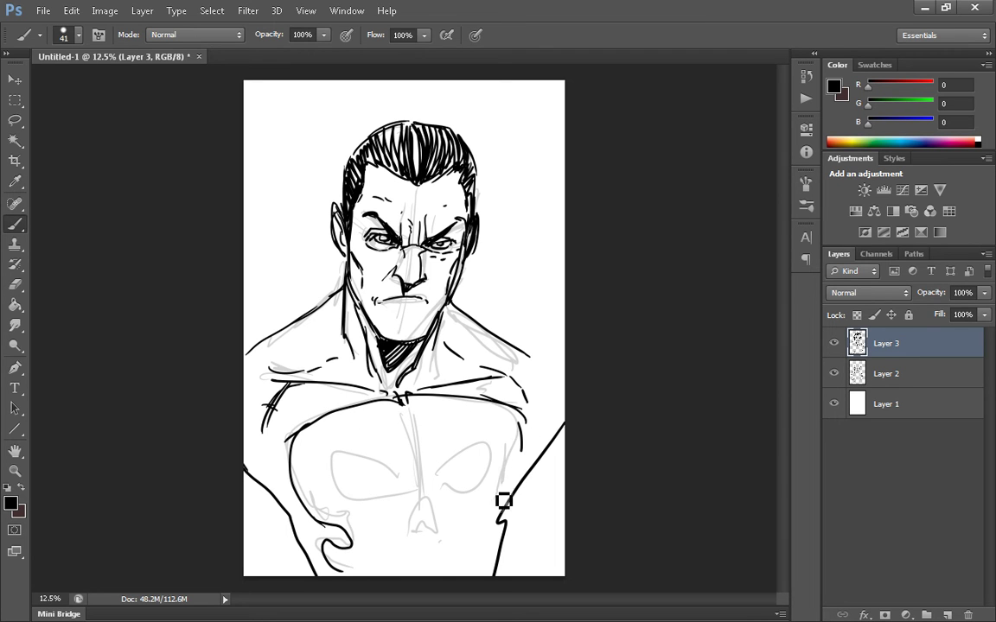
left_click_drag(479, 503, 474, 574)
mouse_move(400, 484)
left_mouse_down()
mouse_move(350, 458)
mouse_move(362, 513)
mouse_move(459, 480)
mouse_move(482, 453)
mouse_move(467, 442)
left_mouse_up()
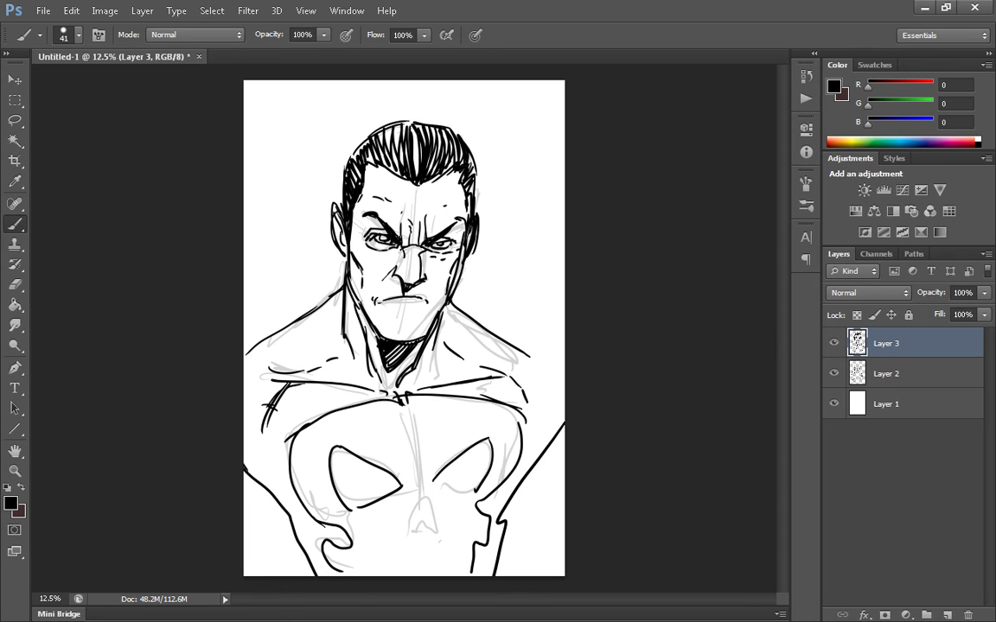
Ink the skull's nose mark and the broken line above its teeth, and add short contours for both arms
mouse_move(253, 498)
left_mouse_down()
mouse_move(267, 522)
mouse_move(334, 546)
mouse_move(533, 531)
left_mouse_up()
left_click_drag(545, 489, 535, 526)
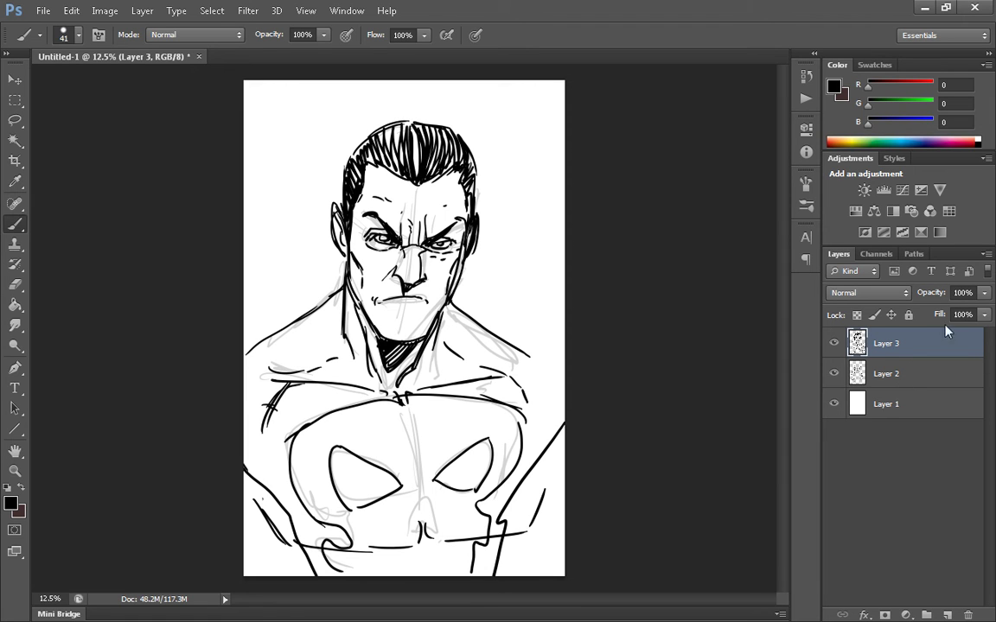
left_click_drag(346, 543, 330, 546)
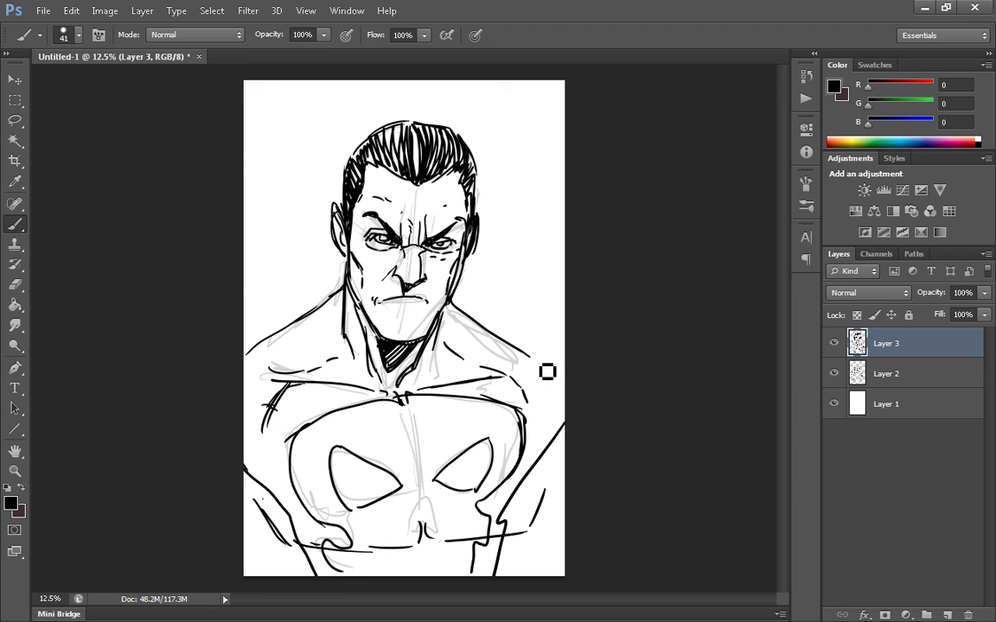
Extend both shoulder lines to the canvas edges and add muscle lines where the neck meets the shoulders
left_click_drag(512, 370, 584, 376)
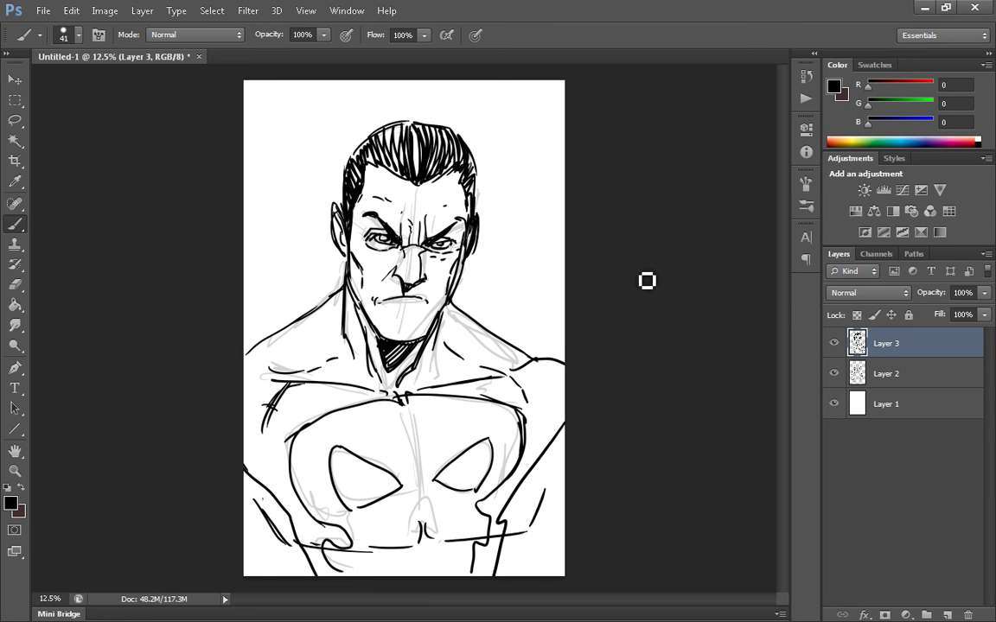
left_click_drag(268, 380, 226, 330)
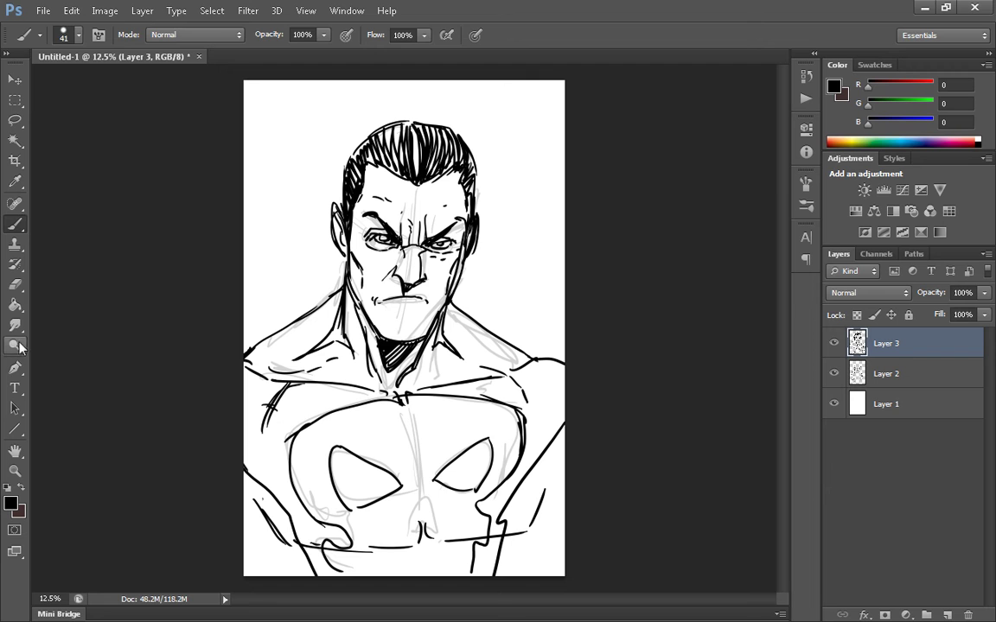
left_click(14, 305)
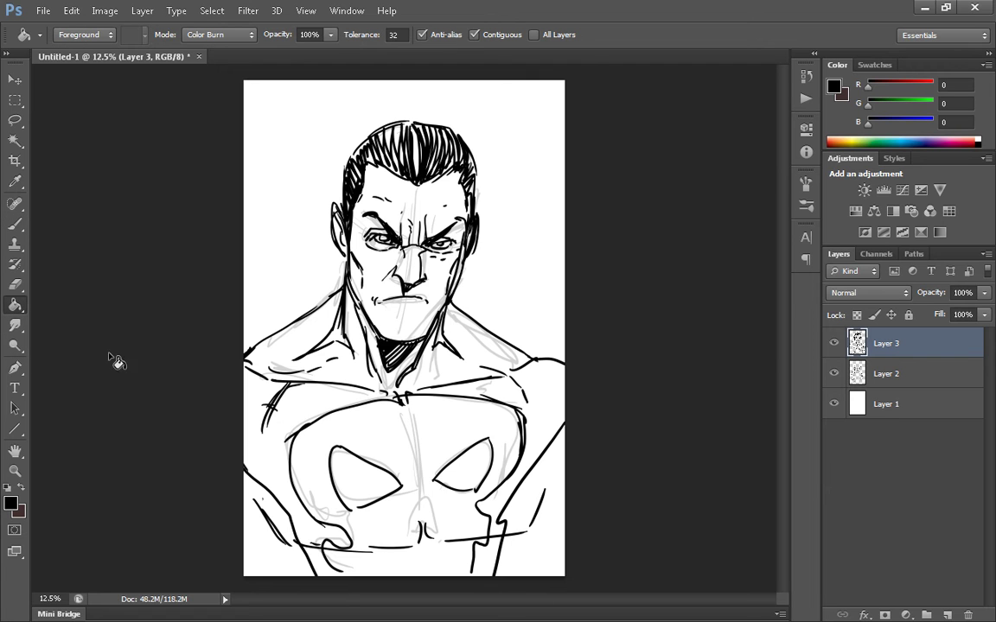
left_click(318, 350)
key("ctrl+z")
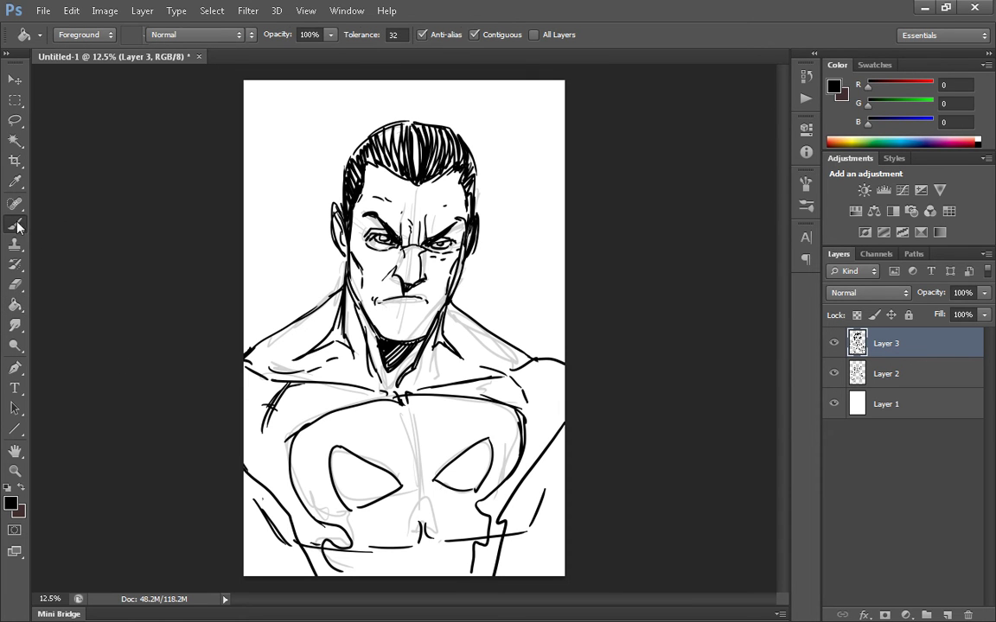
Close the gaps in the jaw and neck lines, and fill the suit around the skull and both arms with solid black
left_click(14, 224)
mouse_move(363, 302)
left_mouse_down()
mouse_move(386, 343)
mouse_move(446, 321)
left_mouse_up()
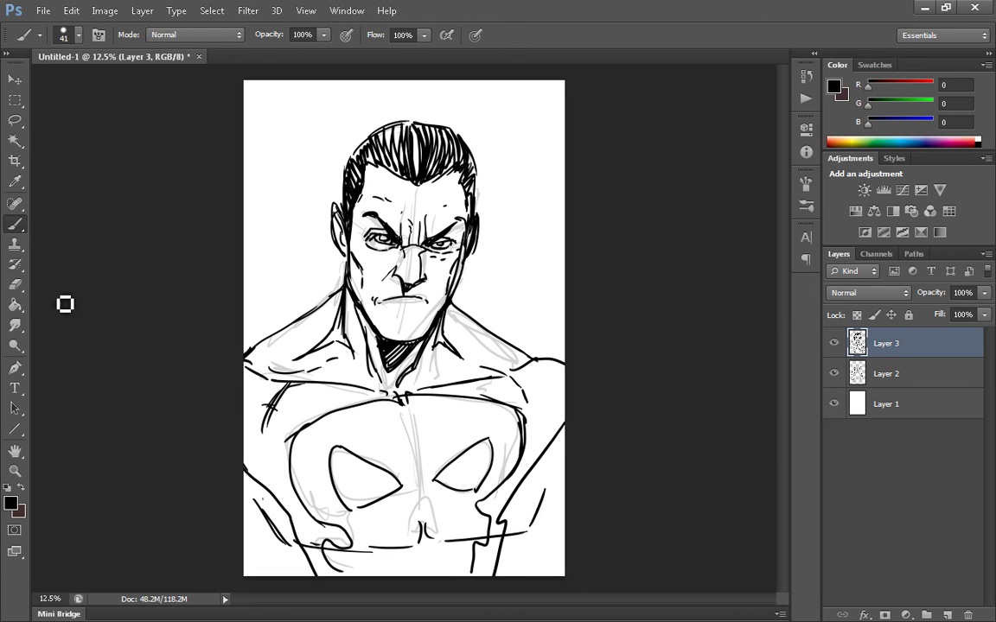
left_click(15, 304)
left_click(285, 313)
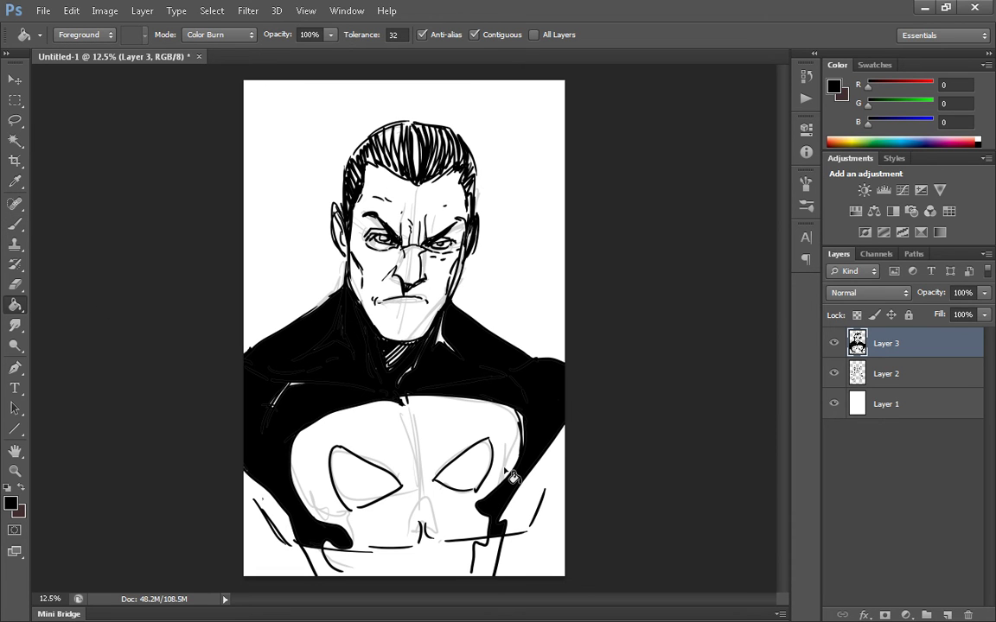
left_click(285, 527)
left_click(529, 542)
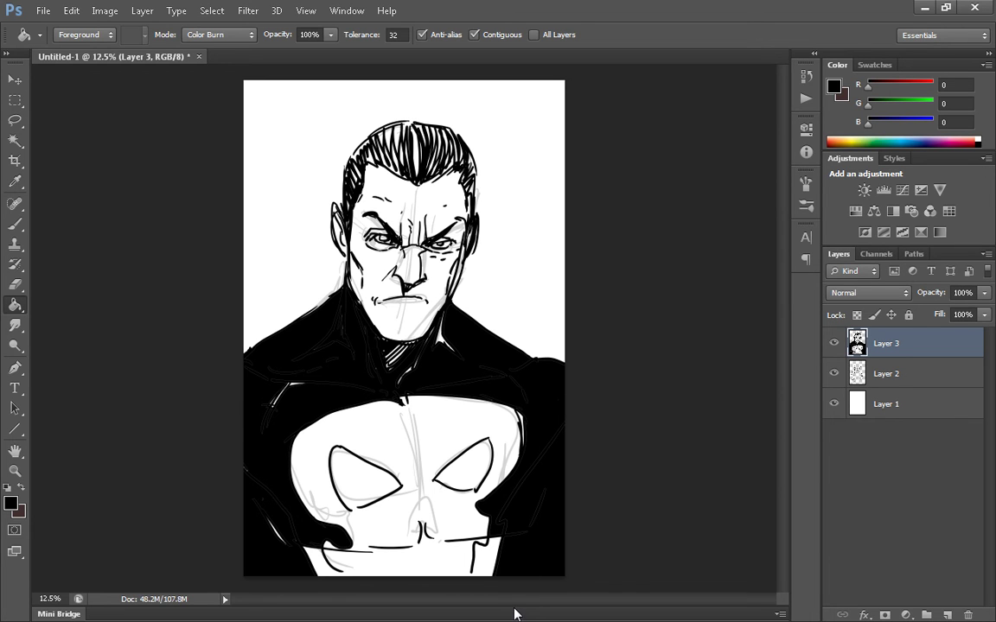
Paint pure white highlight lines and short hatches along both sides of the neck and the shoulder muscles
left_click(15, 224)
left_click(19, 491)
left_click(10, 502)
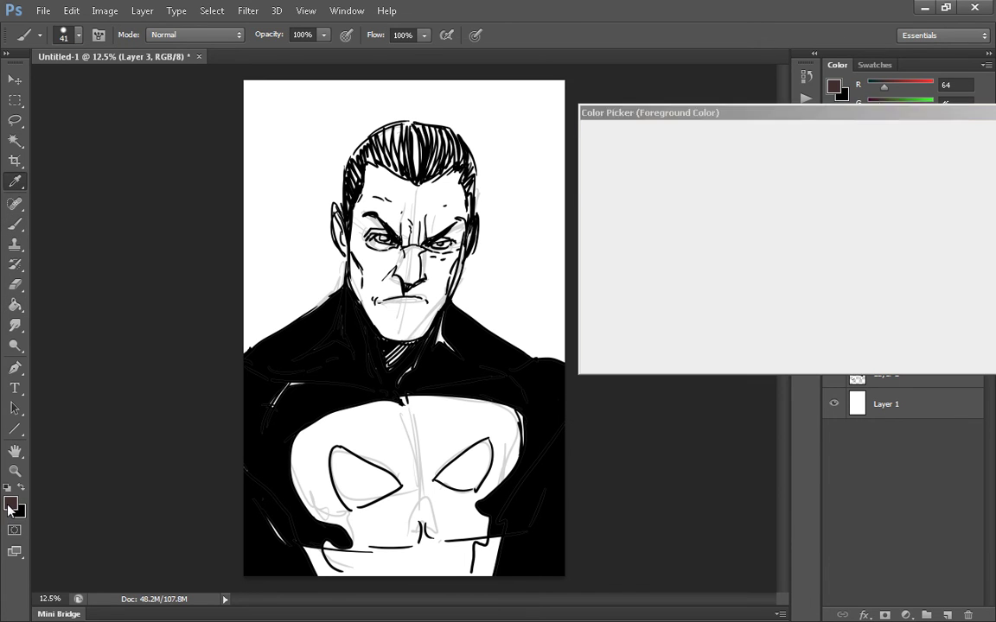
left_click(591, 147)
left_click(938, 140)
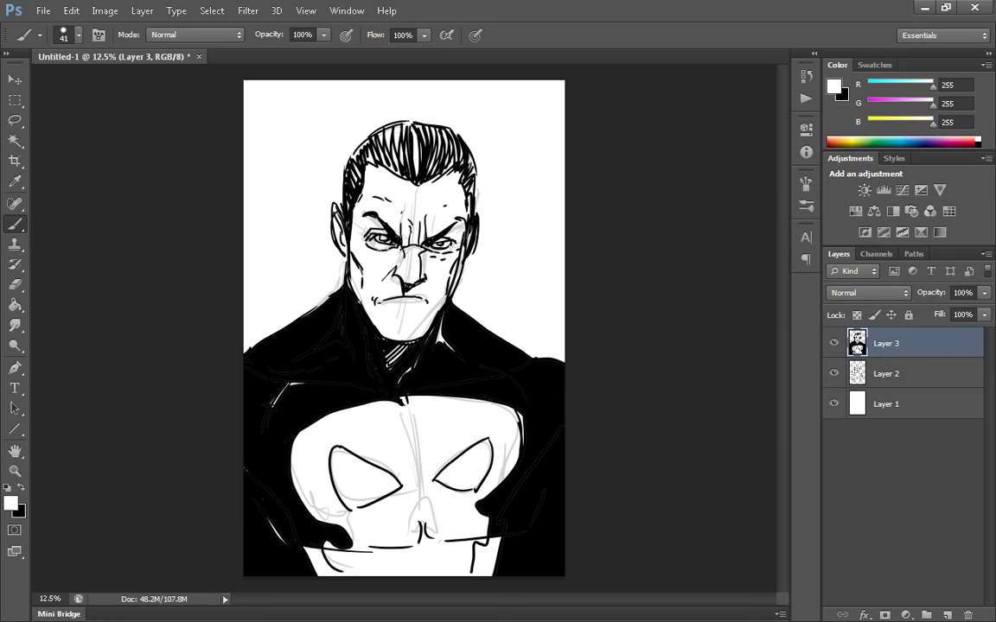
left_click_drag(355, 290, 369, 365)
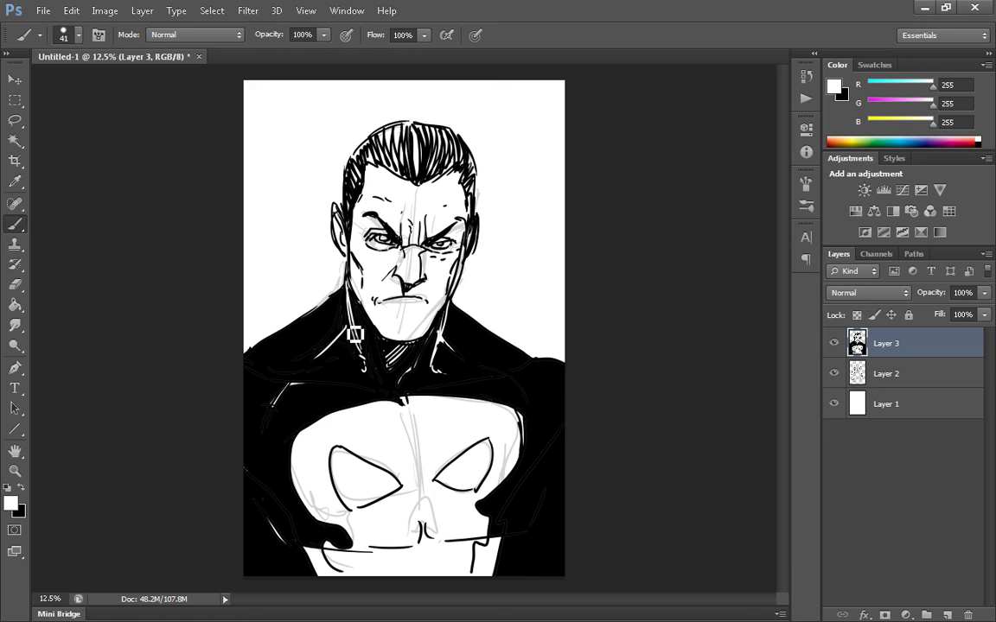
mouse_move(350, 328)
left_mouse_down()
mouse_move(305, 363)
mouse_move(329, 352)
left_mouse_up()
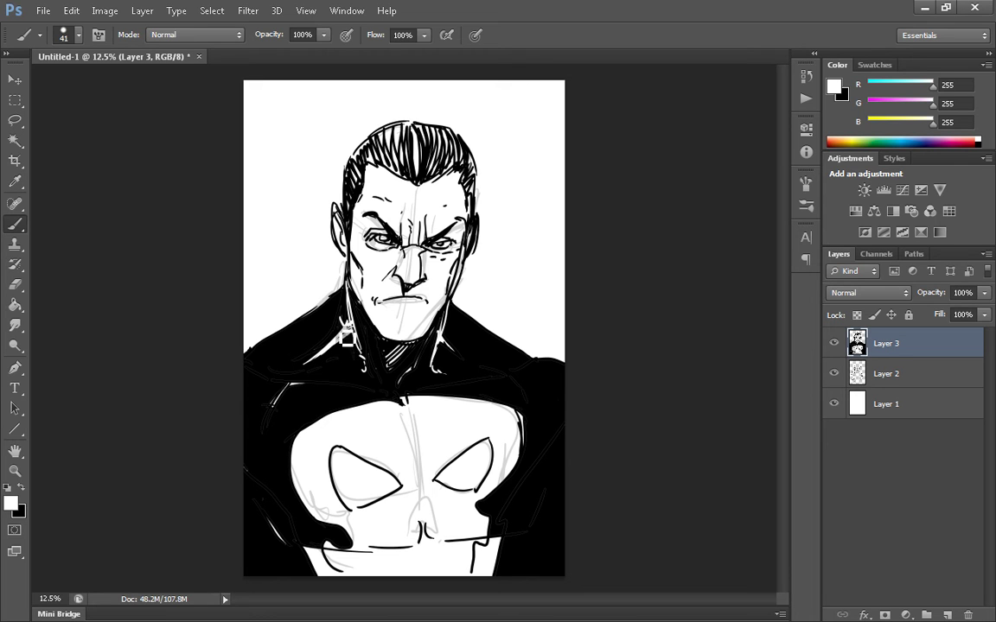
left_click_drag(445, 329, 477, 362)
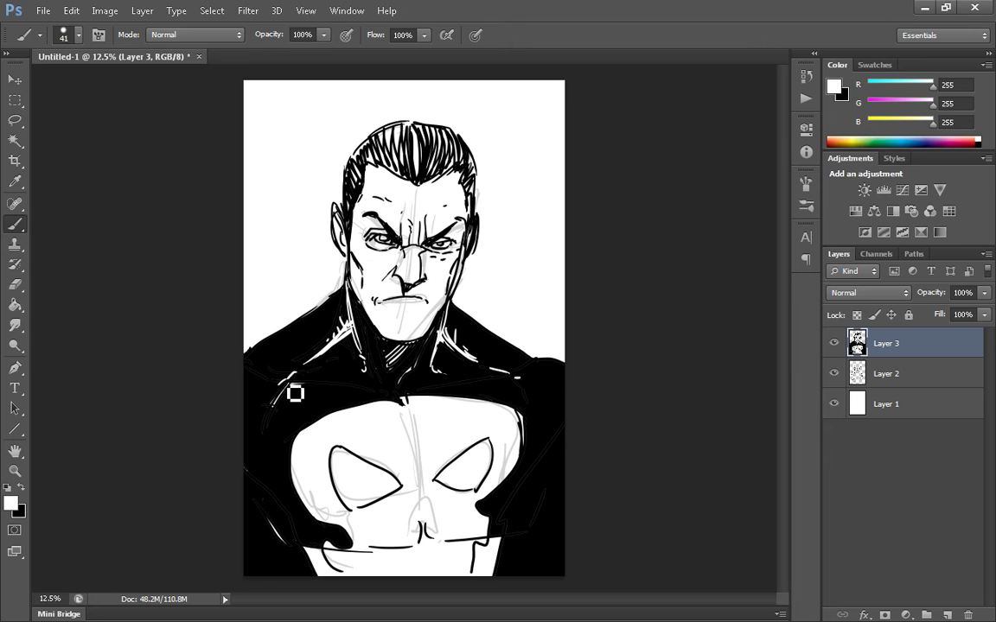
Paint white highlight lines along both collarbones, extending them outward to the canvas edges
left_click_drag(296, 385, 375, 373)
left_click_drag(442, 372, 523, 381)
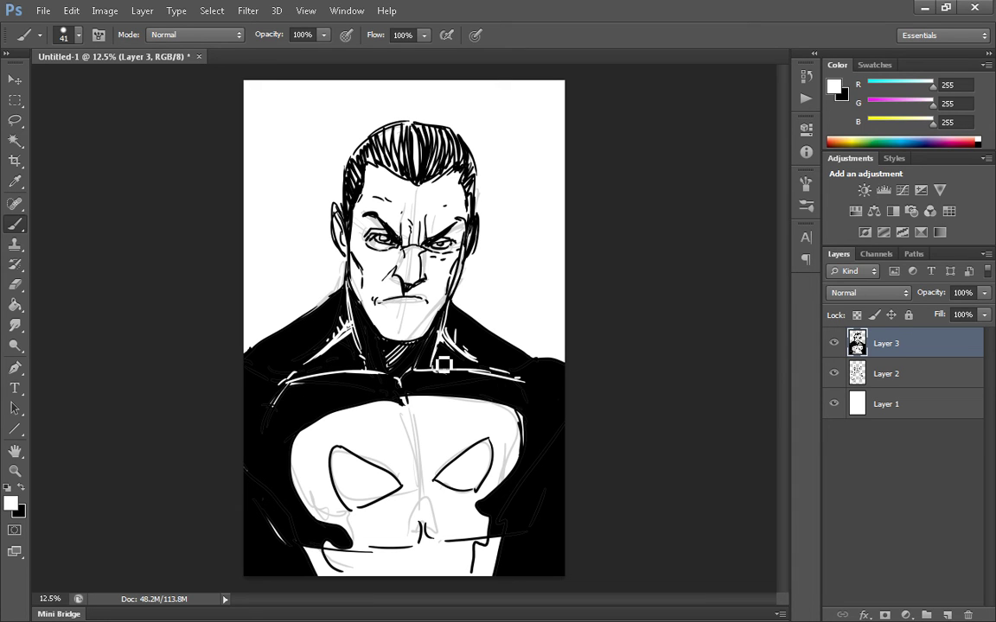
mouse_move(287, 383)
left_mouse_down()
mouse_move(277, 417)
mouse_move(293, 393)
mouse_move(249, 395)
left_mouse_up()
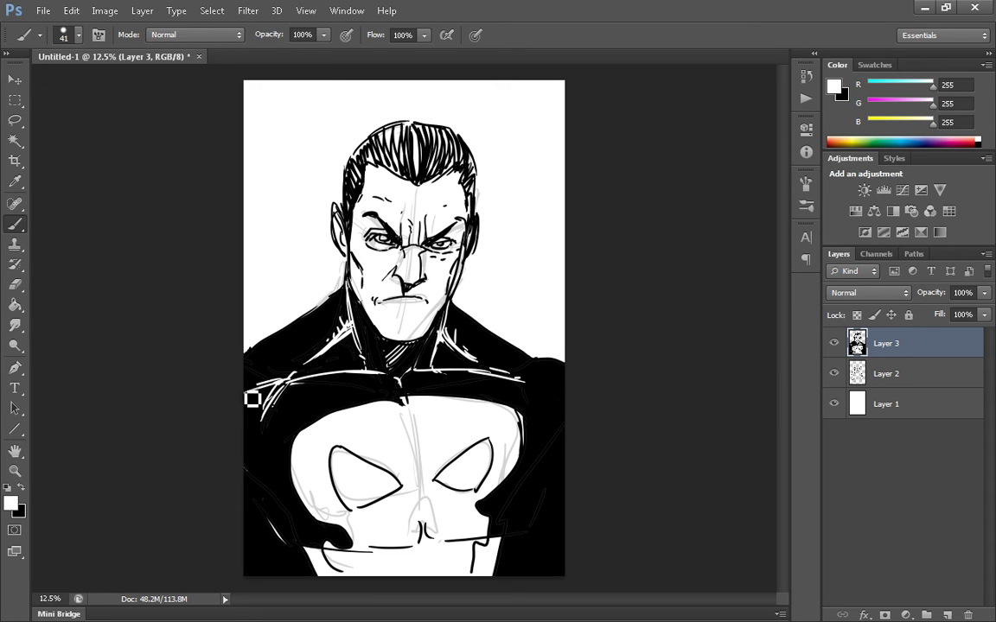
mouse_move(525, 379)
left_mouse_down()
mouse_move(565, 389)
mouse_move(561, 371)
left_mouse_up()
Add white crease and hatch highlights at both armpits, and white contour lines on the lower arms
mouse_move(250, 445)
left_mouse_down()
mouse_move(271, 406)
mouse_move(262, 399)
left_mouse_up()
left_click_drag(282, 407, 252, 408)
left_click_drag(259, 413, 281, 415)
left_click_drag(522, 381, 548, 415)
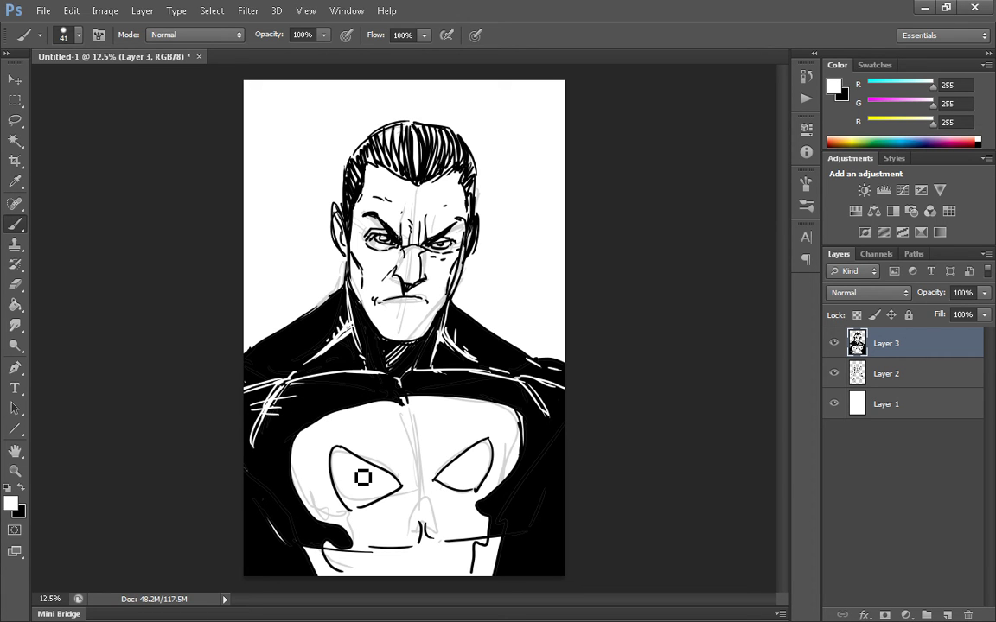
left_click_drag(249, 502, 295, 543)
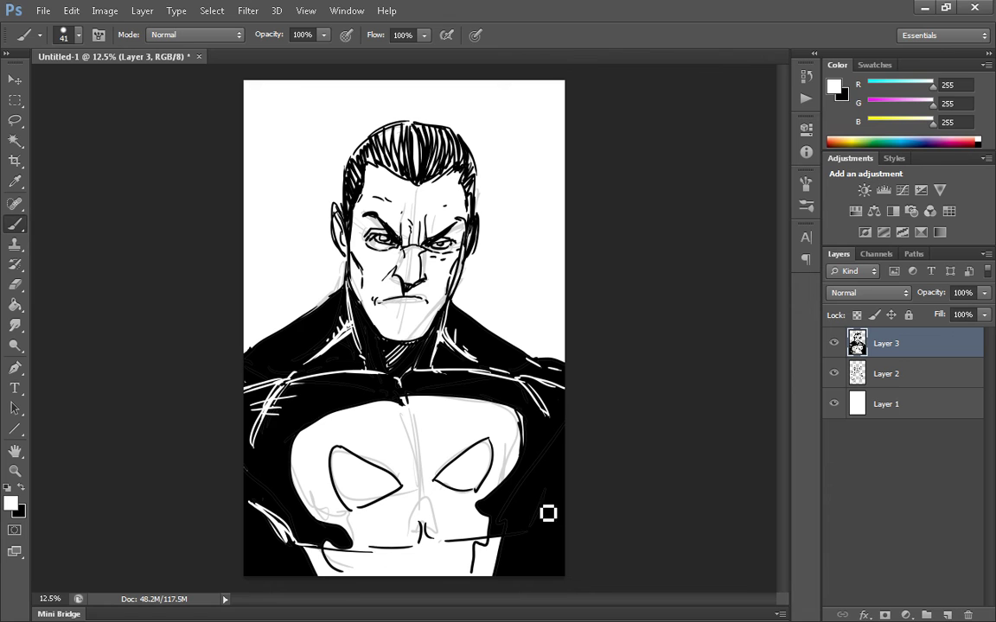
mouse_move(562, 490)
left_mouse_down()
mouse_move(531, 525)
mouse_move(508, 527)
mouse_move(524, 525)
left_mouse_up()
Erase the black outside both lower arms at the canvas corners with an enlarged eraser
key("e")
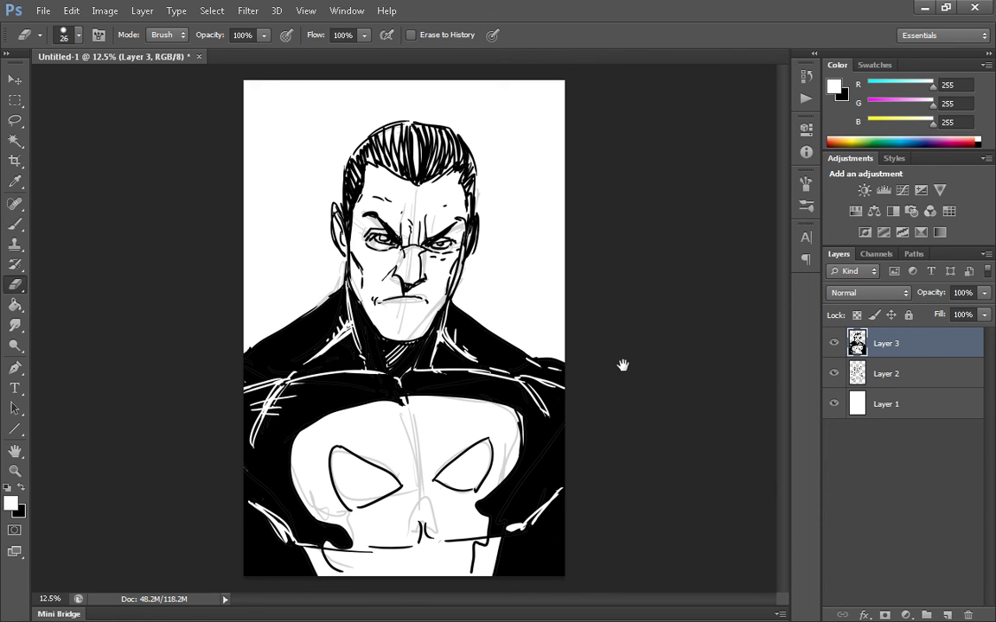
right_click(442, 425)
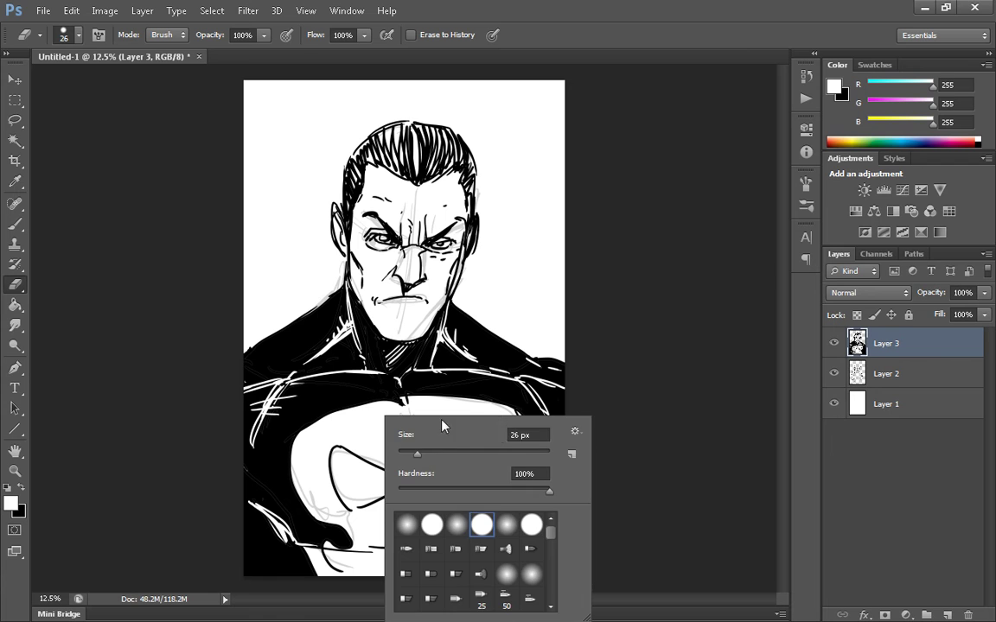
left_click(467, 453)
left_click_drag(232, 544, 252, 577)
mouse_move(584, 521)
left_mouse_down()
mouse_move(560, 576)
mouse_move(565, 533)
left_mouse_up()
Ink the skull's jaw edge and the vertical tooth lines along the canvas bottom in black
left_click(15, 223)
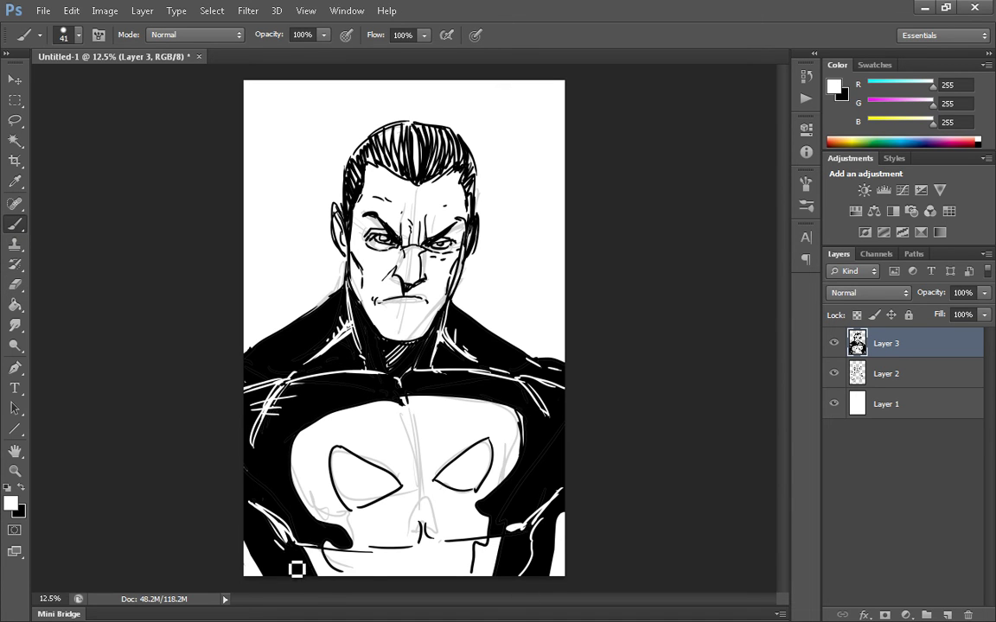
left_click(22, 489)
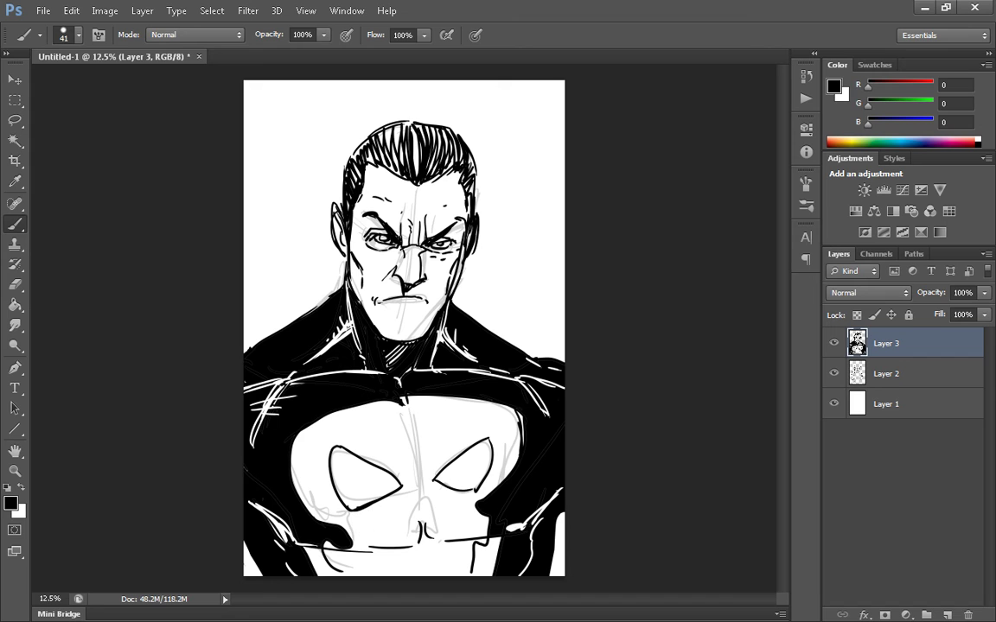
mouse_move(345, 574)
left_mouse_down()
mouse_move(401, 569)
mouse_move(375, 576)
left_mouse_up()
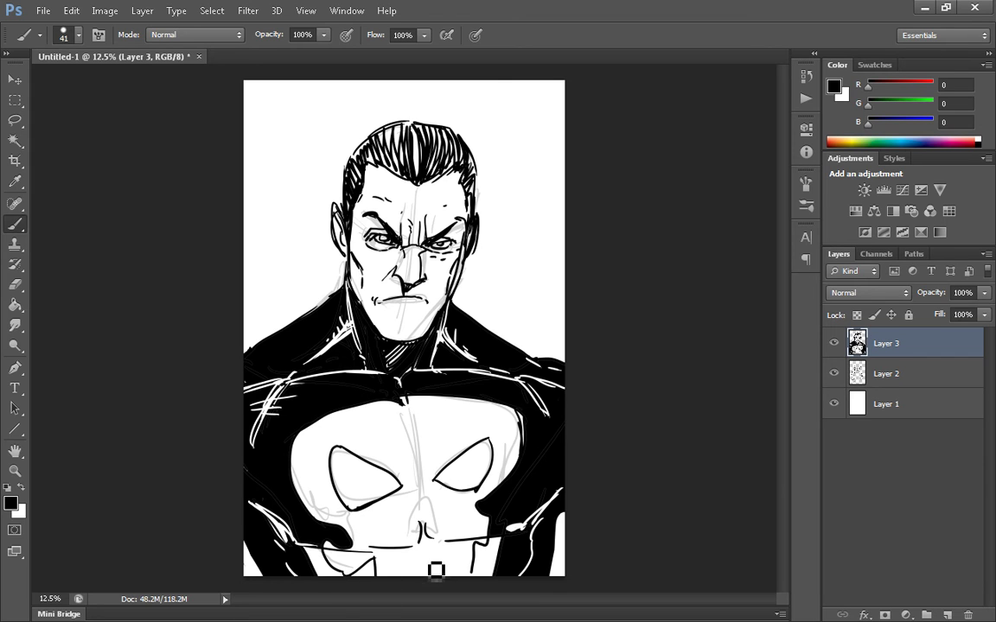
mouse_move(426, 554)
left_mouse_down()
mouse_move(445, 575)
mouse_move(411, 565)
mouse_move(422, 586)
mouse_move(471, 568)
left_mouse_up()
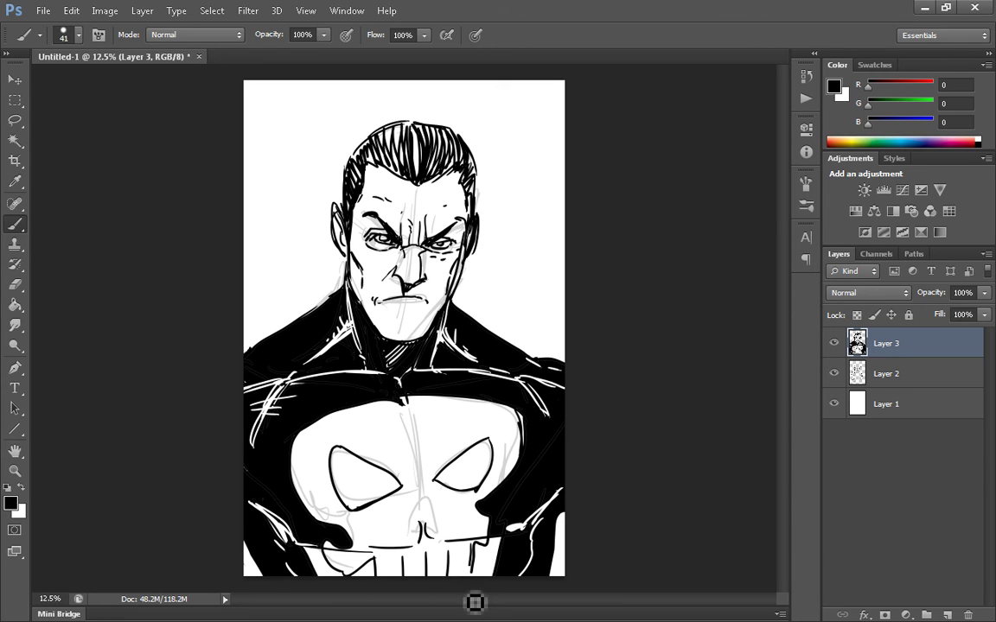
Fill the areas beside the skull's teeth and both eye sockets with solid black
left_click(14, 304)
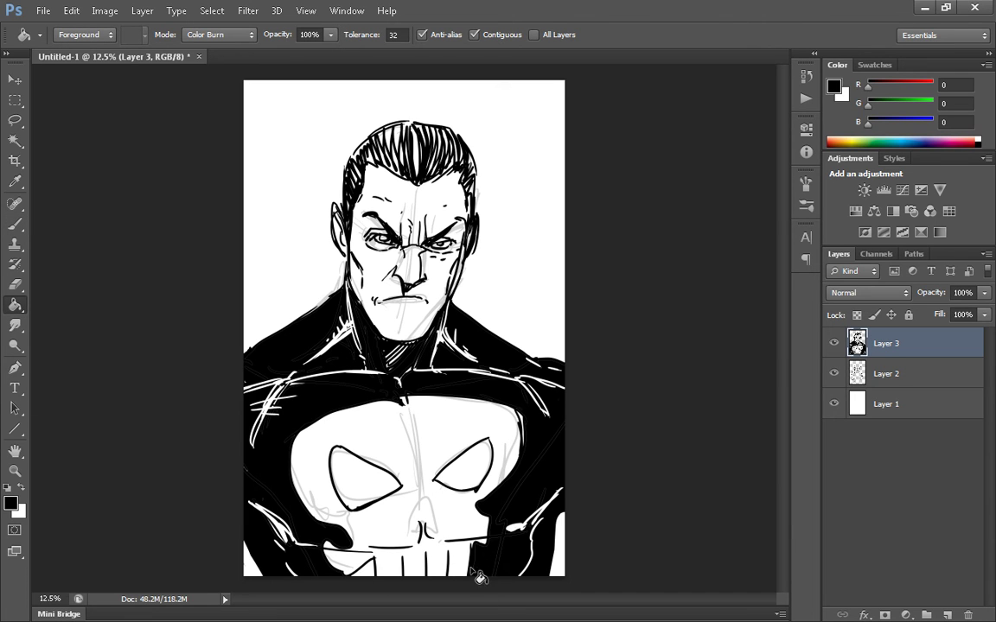
left_click(363, 474)
left_click(460, 464)
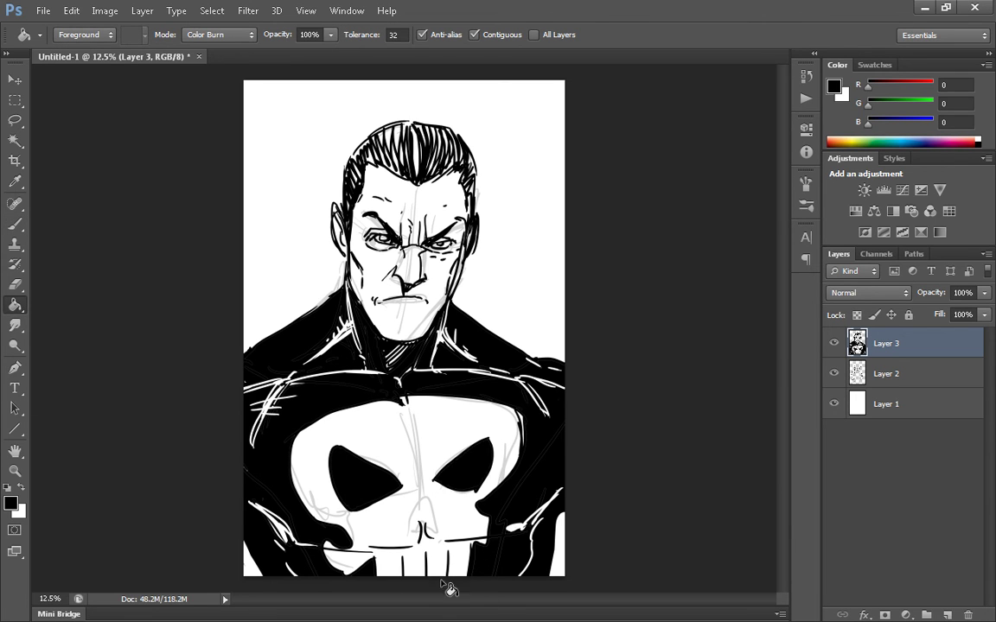
Ink the central chest crease down the skull from its top edge to the nose
left_click(15, 223)
mouse_move(407, 415)
left_mouse_down()
mouse_move(433, 477)
mouse_move(418, 433)
mouse_move(424, 524)
left_mouse_up()
left_click_drag(417, 404, 426, 490)
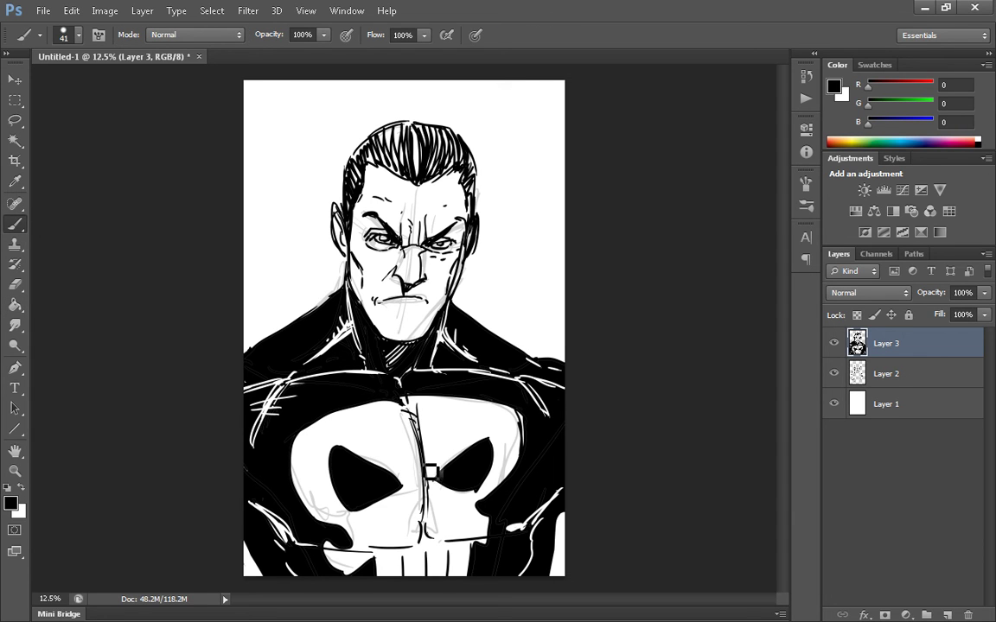
Add a new layer above Layer 2 and set the foreground colour to a muted beige, RGB 152, 143, 119
left_click(919, 375)
left_click(947, 615)
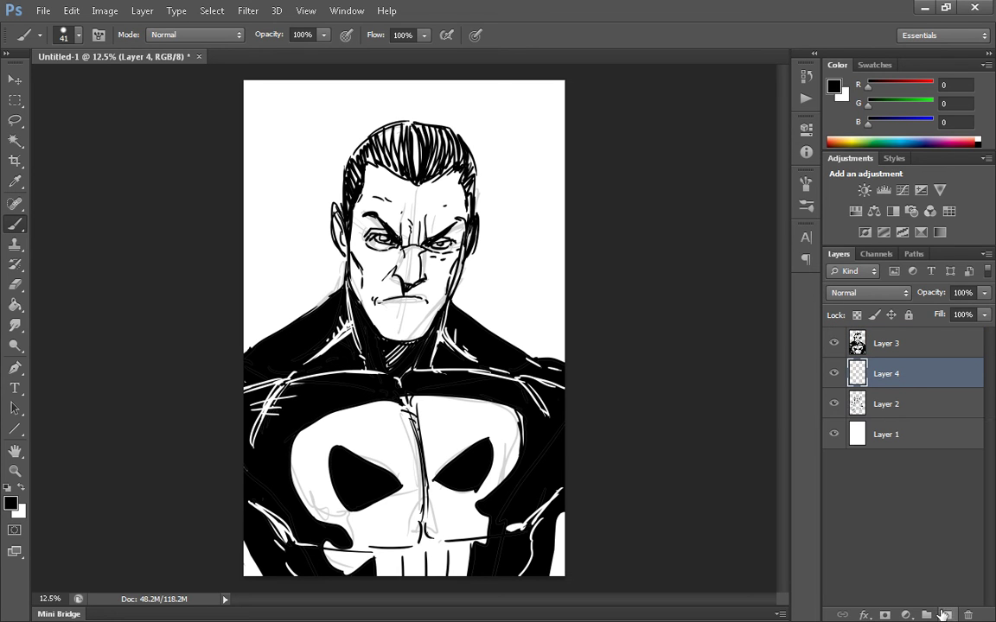
left_click(11, 502)
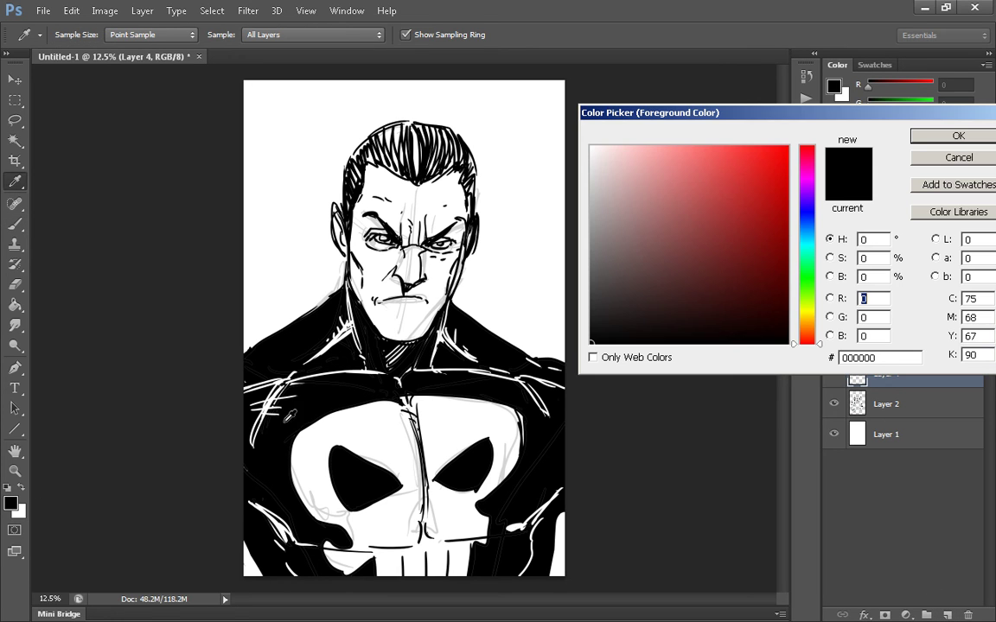
left_click_drag(808, 312, 808, 319)
mouse_move(654, 183)
left_mouse_down()
mouse_move(627, 242)
mouse_move(633, 225)
left_mouse_up()
left_click(957, 135)
Set the brush size to 102 px
key("b")
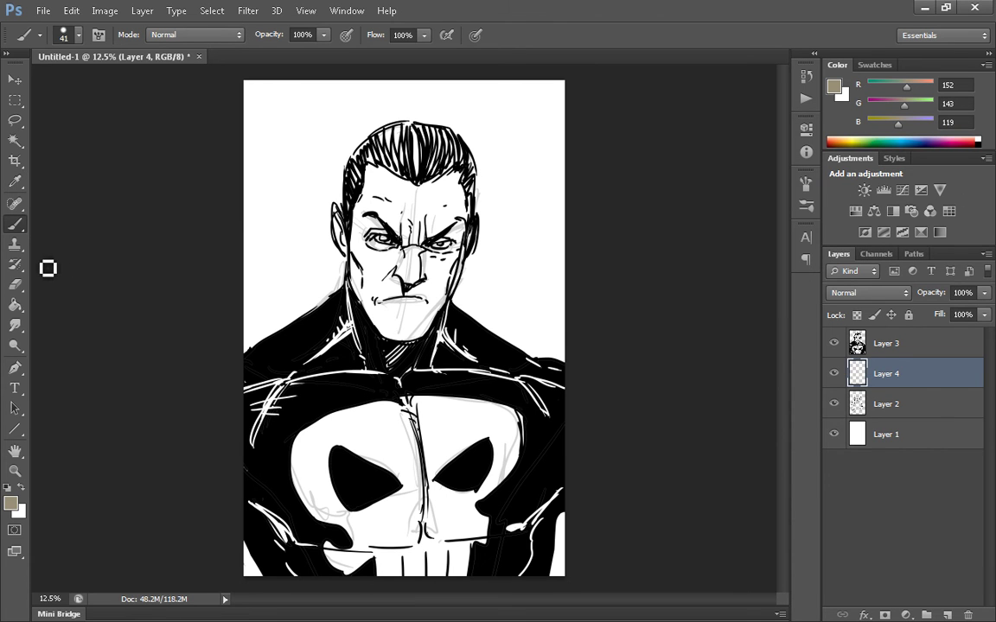
right_click(427, 227)
left_click_drag(486, 264, 512, 269)
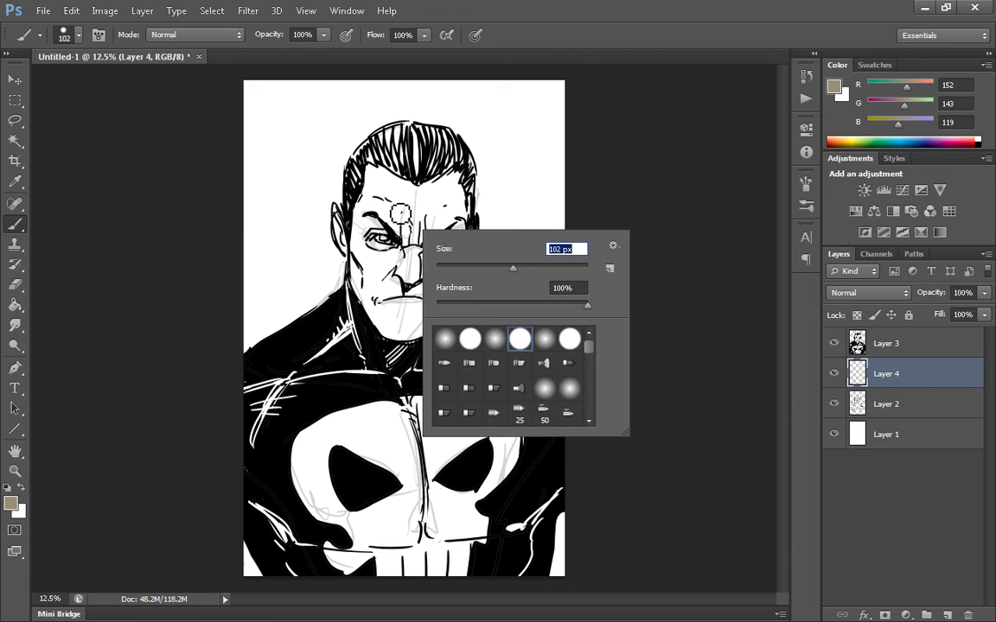
Paint the face and both ears beige on Layer 4, enlarging the brush to 137 px partway through
mouse_move(401, 216)
left_mouse_down()
mouse_move(395, 184)
mouse_move(385, 185)
mouse_move(388, 212)
mouse_move(379, 175)
mouse_move(371, 253)
mouse_move(359, 258)
mouse_move(375, 302)
mouse_move(371, 324)
mouse_move(386, 257)
mouse_move(380, 286)
left_mouse_up()
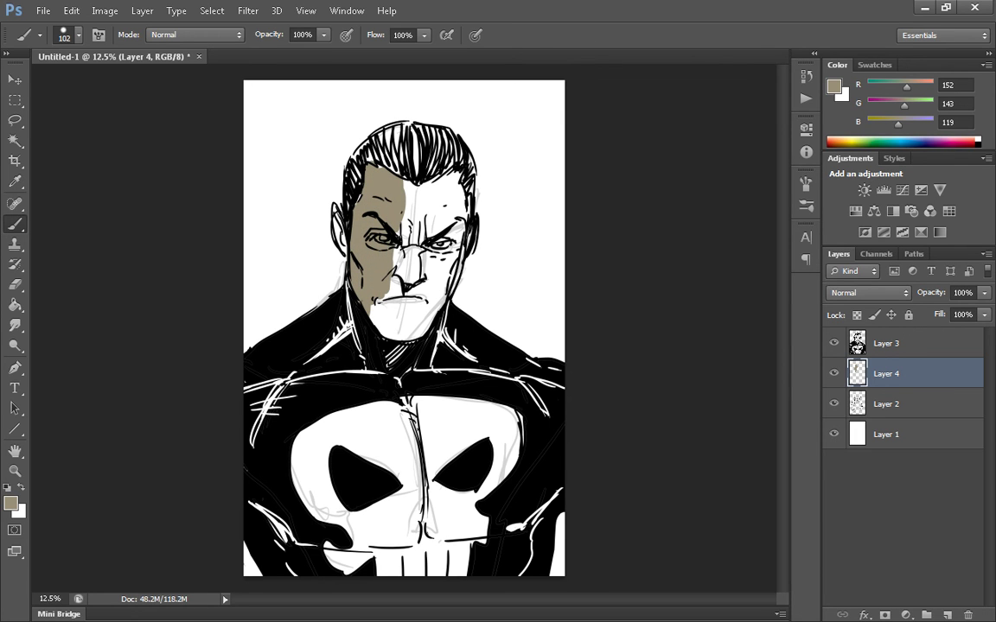
right_click(415, 245)
left_click(401, 201)
mouse_move(406, 189)
left_mouse_down()
mouse_move(388, 171)
mouse_move(381, 182)
left_mouse_up()
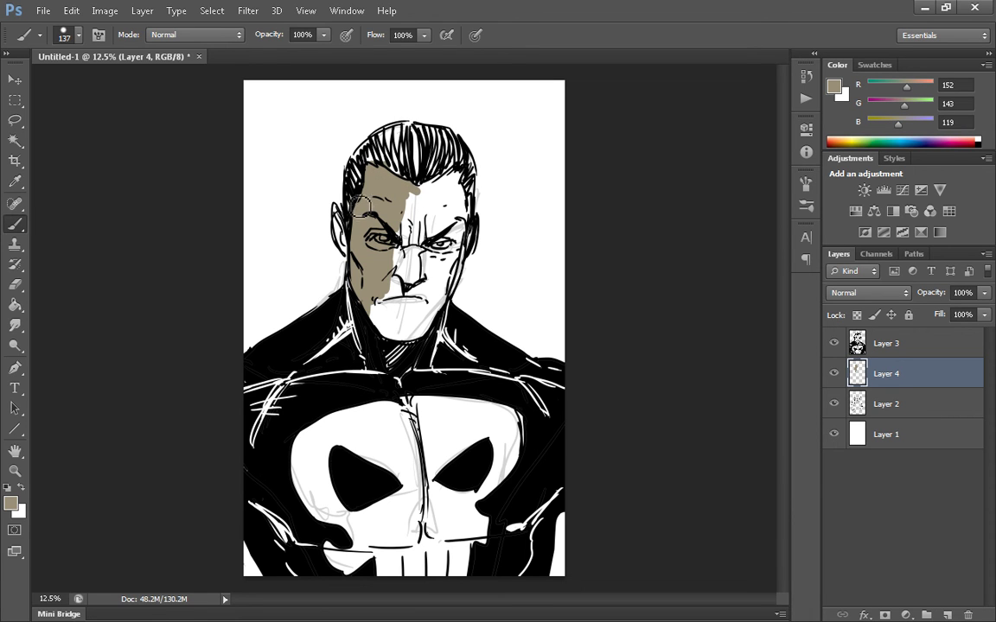
mouse_move(455, 198)
left_mouse_down()
mouse_move(465, 242)
mouse_move(455, 283)
mouse_move(444, 193)
mouse_move(422, 289)
mouse_move(435, 207)
mouse_move(411, 275)
mouse_move(413, 211)
mouse_move(376, 305)
mouse_move(386, 316)
mouse_move(395, 281)
mouse_move(408, 346)
mouse_move(436, 323)
mouse_move(469, 243)
left_mouse_up()
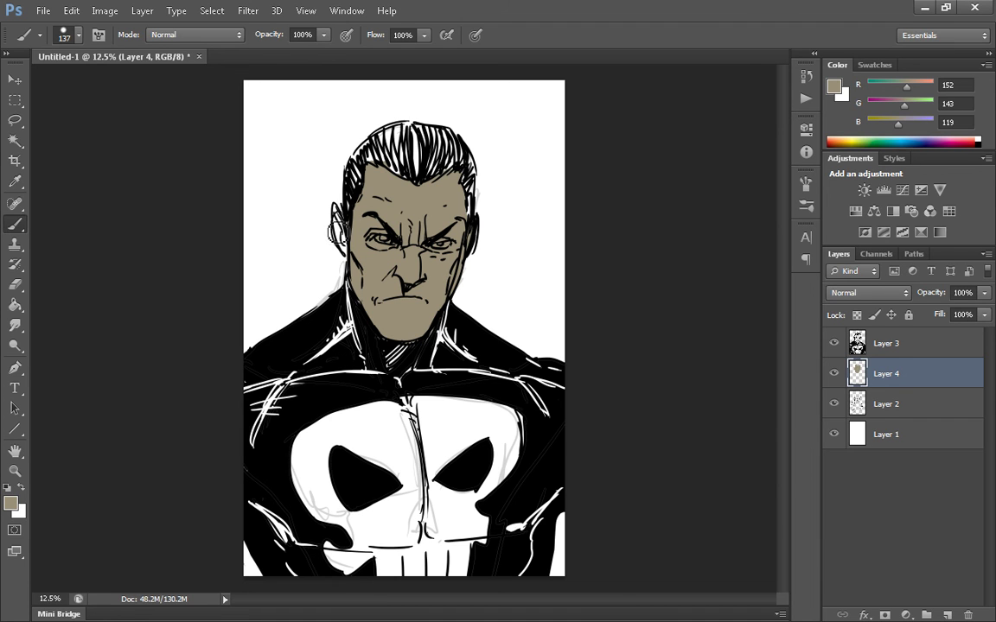
mouse_move(335, 229)
left_mouse_down()
mouse_move(337, 218)
mouse_move(369, 299)
left_mouse_up()
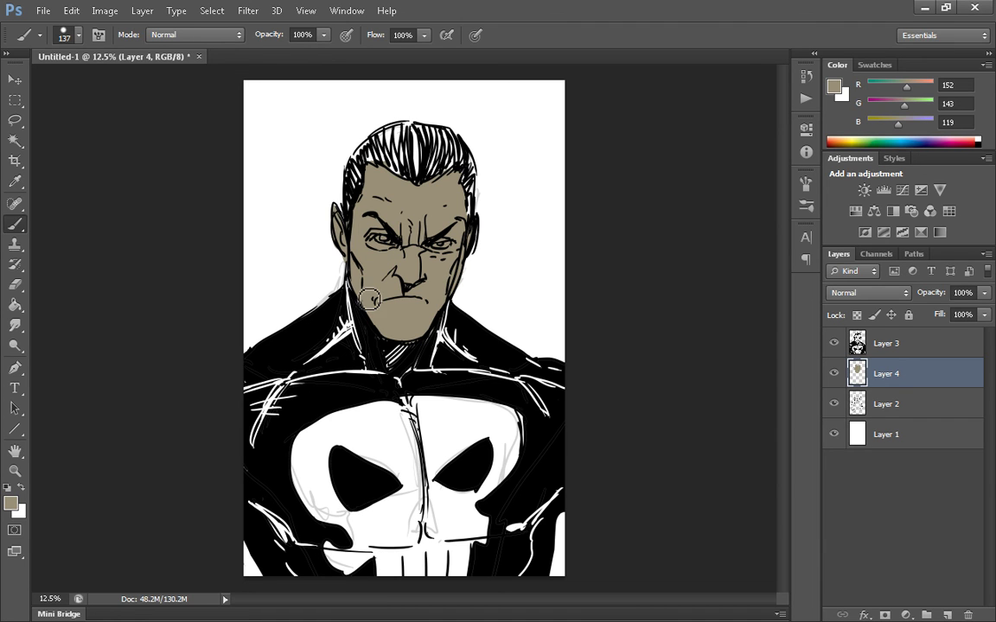
Paint the whites of both eyes with the white background colour, and restore beige as the foreground colour
key("x")
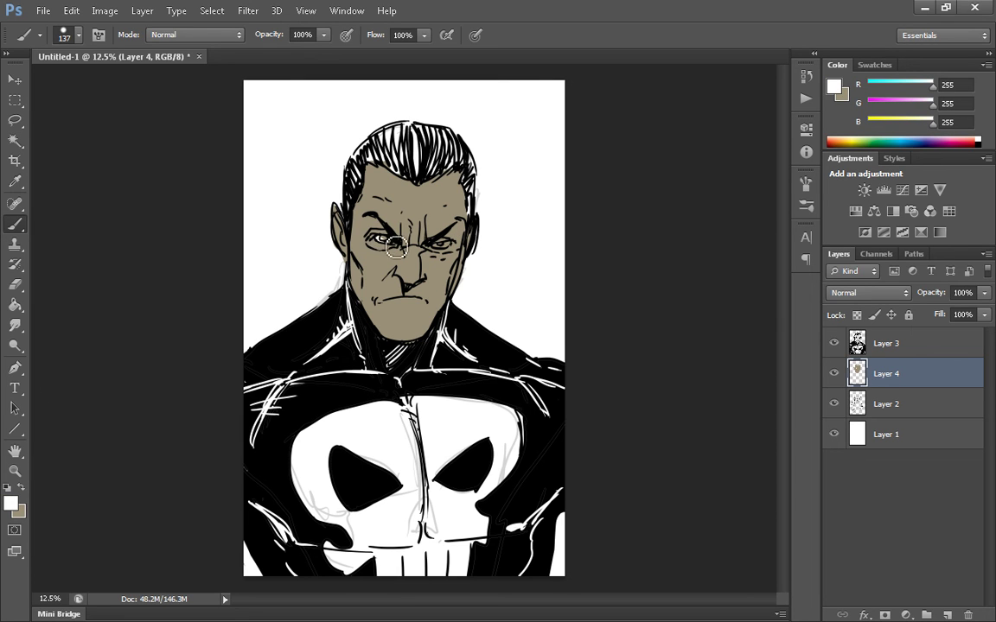
left_click_drag(444, 250, 437, 245)
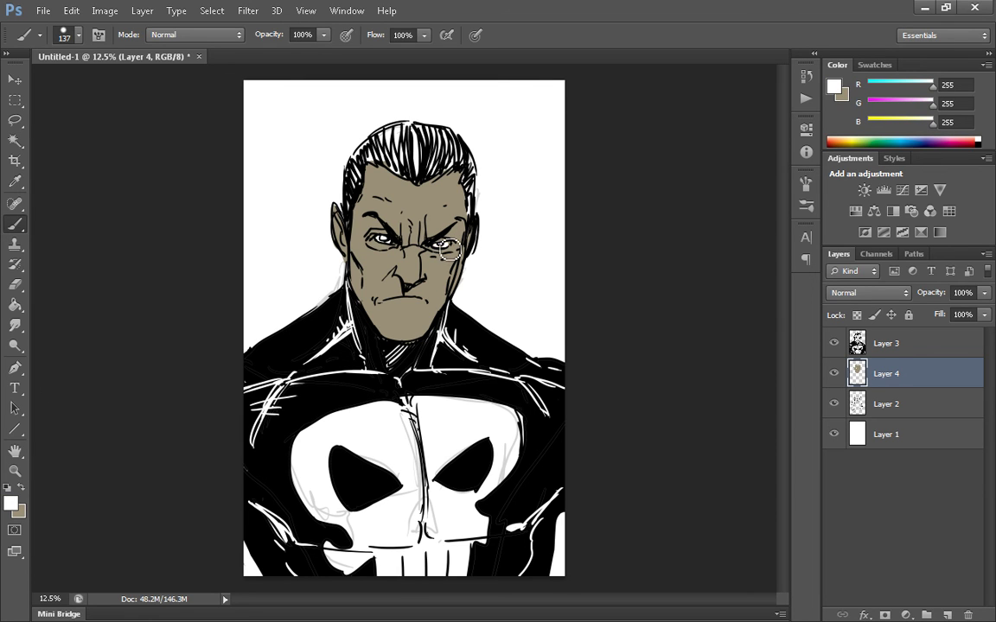
key("x")
Set the foreground colour to dark grey, RGB 74, 74, 74, and paint the man's hair beneath the ink lines
left_click(11, 501)
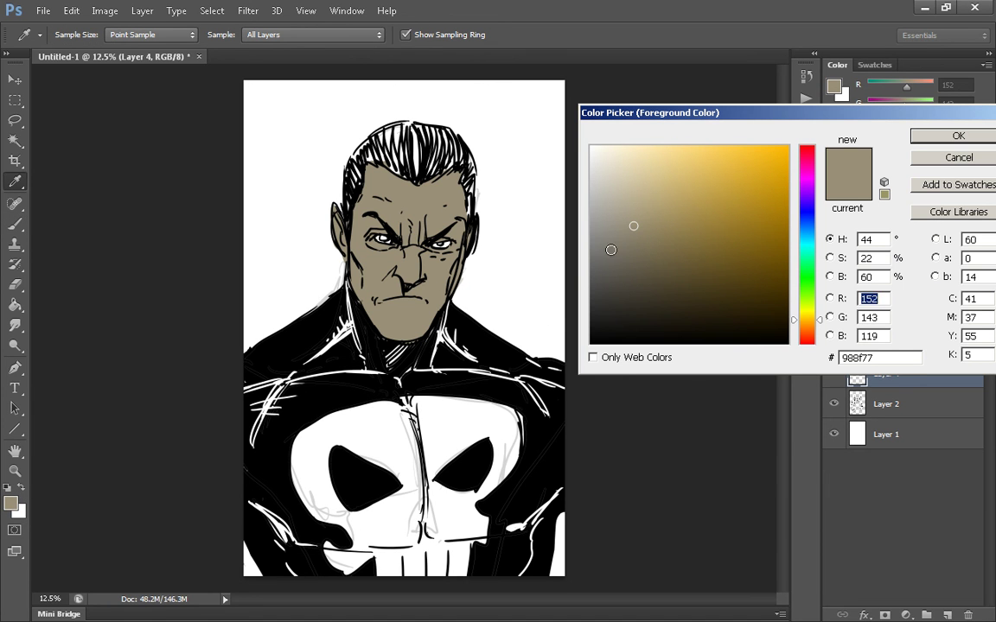
mouse_move(610, 249)
left_mouse_down()
mouse_move(562, 267)
mouse_move(588, 271)
mouse_move(571, 282)
left_mouse_up()
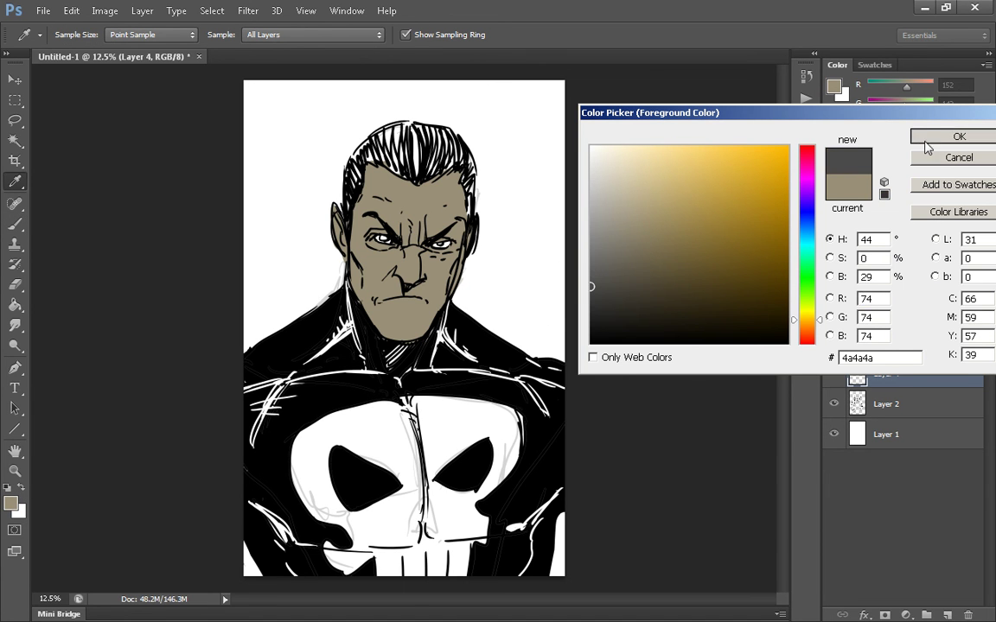
left_click(955, 137)
mouse_move(354, 221)
left_mouse_down()
mouse_move(354, 179)
mouse_move(359, 195)
mouse_move(369, 165)
mouse_move(359, 162)
mouse_move(412, 141)
mouse_move(393, 131)
mouse_move(360, 154)
mouse_move(429, 178)
mouse_move(424, 189)
mouse_move(462, 166)
mouse_move(450, 170)
mouse_move(428, 133)
mouse_move(456, 146)
mouse_move(450, 160)
mouse_move(451, 143)
mouse_move(479, 152)
mouse_move(474, 217)
left_mouse_up()
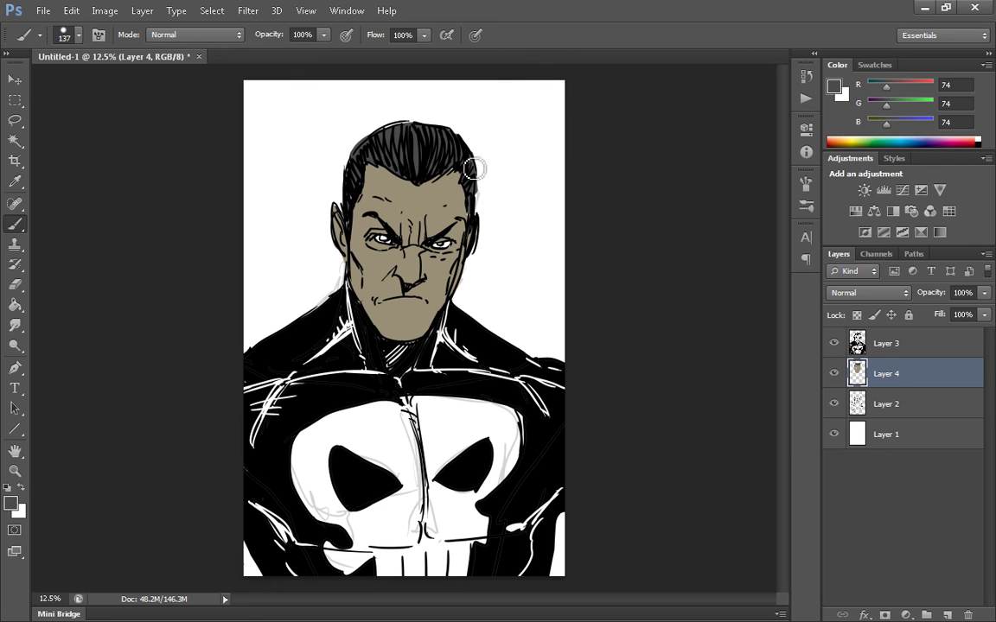
Set the foreground colour to dark blue, RGB 35, 48, 94, and dab it onto the irises of both eyes
left_click(12, 503)
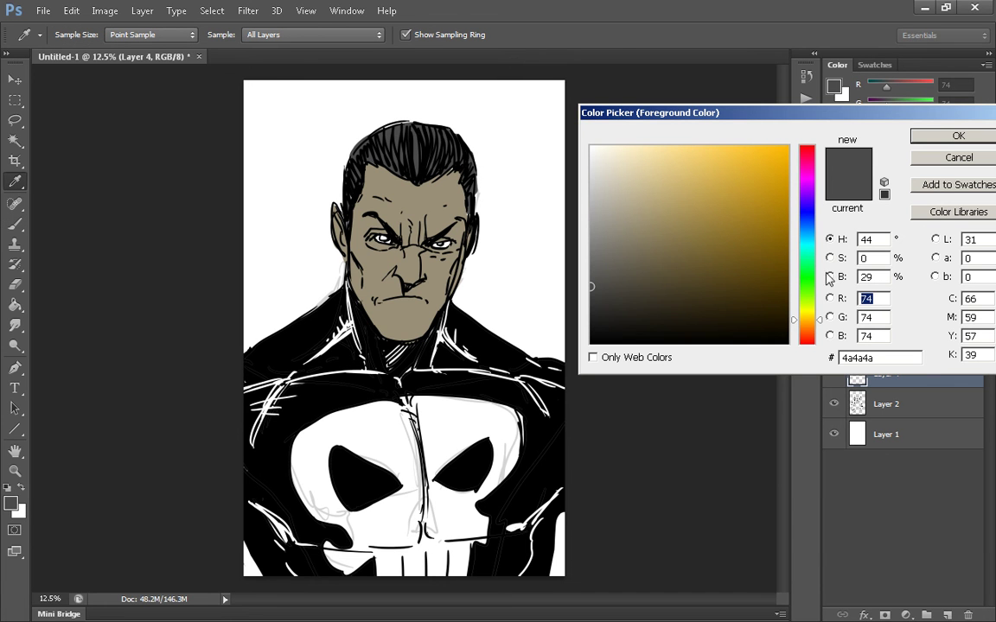
left_click_drag(807, 275, 805, 221)
left_click_drag(685, 259, 713, 272)
left_click(951, 136)
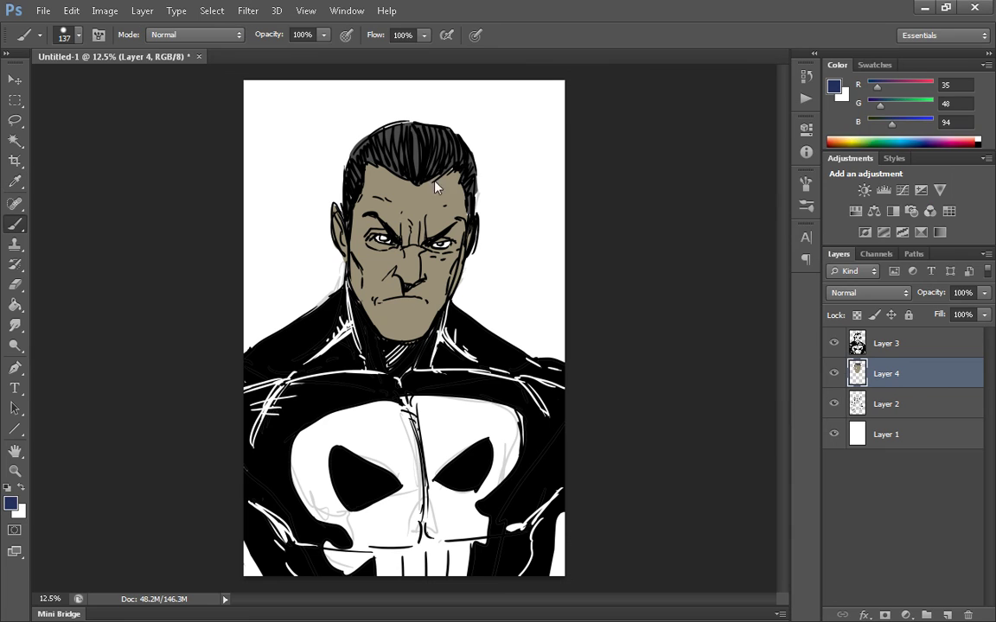
left_click(384, 239)
left_click(443, 246)
Hide the rough sketch on Layer 2 and check the drawing without it
left_click(834, 404)
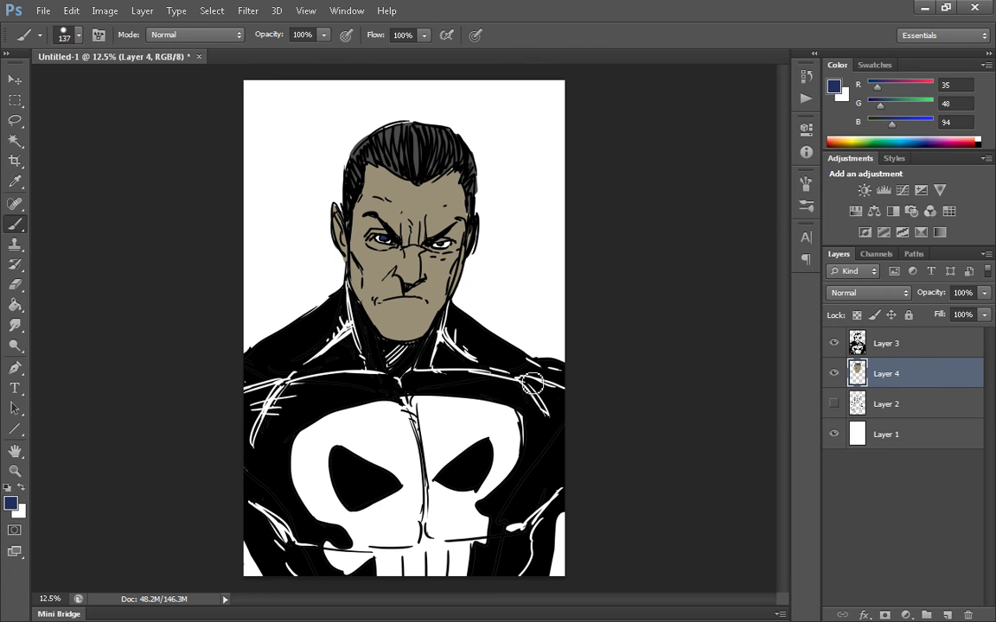
scroll(531, 383, "up", 1)
scroll(530, 383, "up", 1)
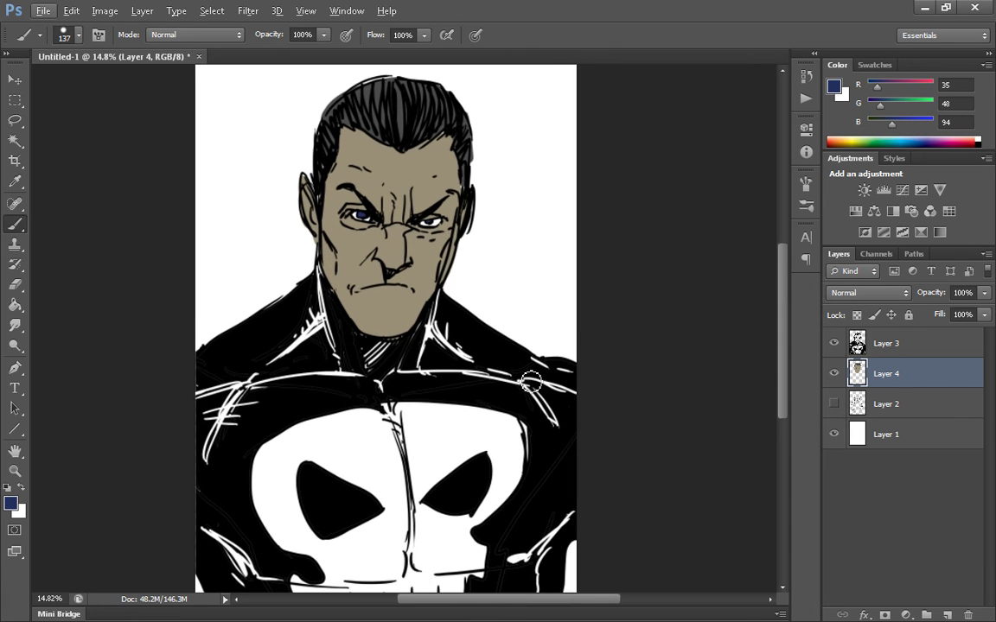
scroll(531, 383, "down", 2)
Set the foreground colour to pure black, RGB 0, 0, 0
left_click(10, 503)
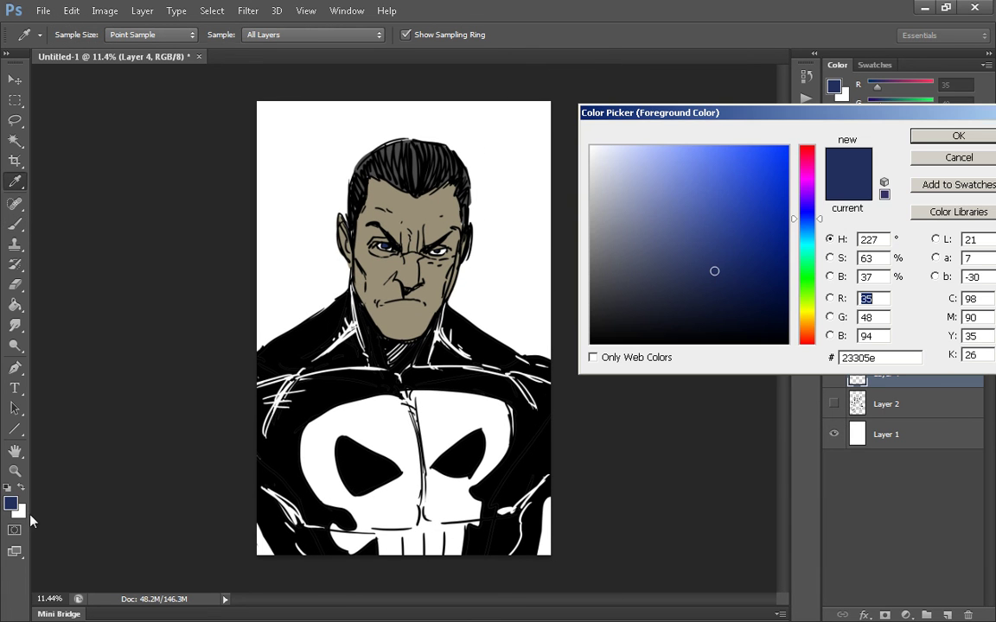
left_click_drag(616, 310, 590, 344)
left_click(917, 136)
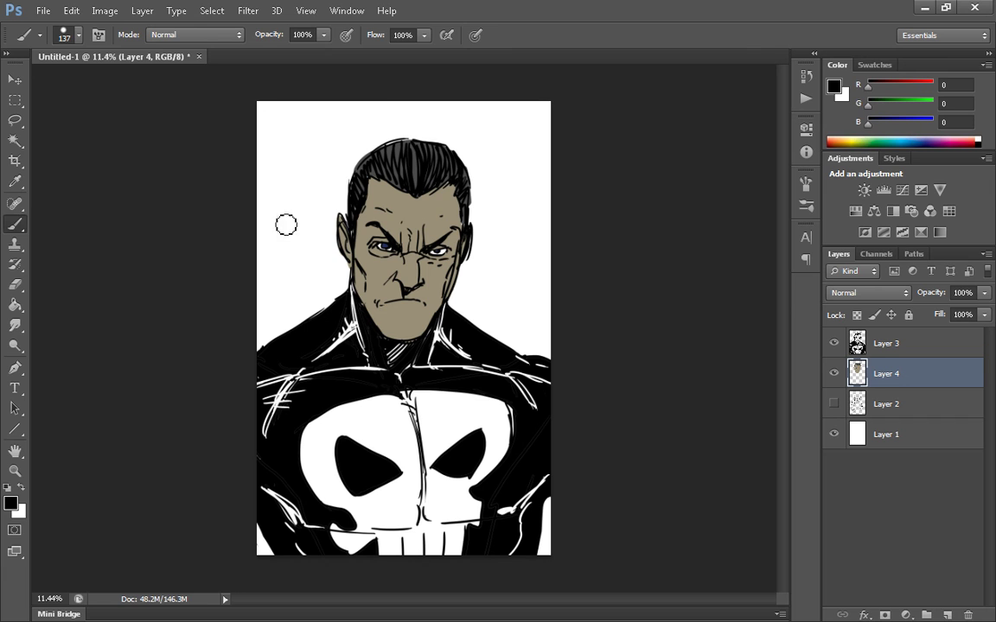
Write the artist's signature in the blank area beside the man's head, using a 73 px brush
left_click_drag(285, 251, 306, 309)
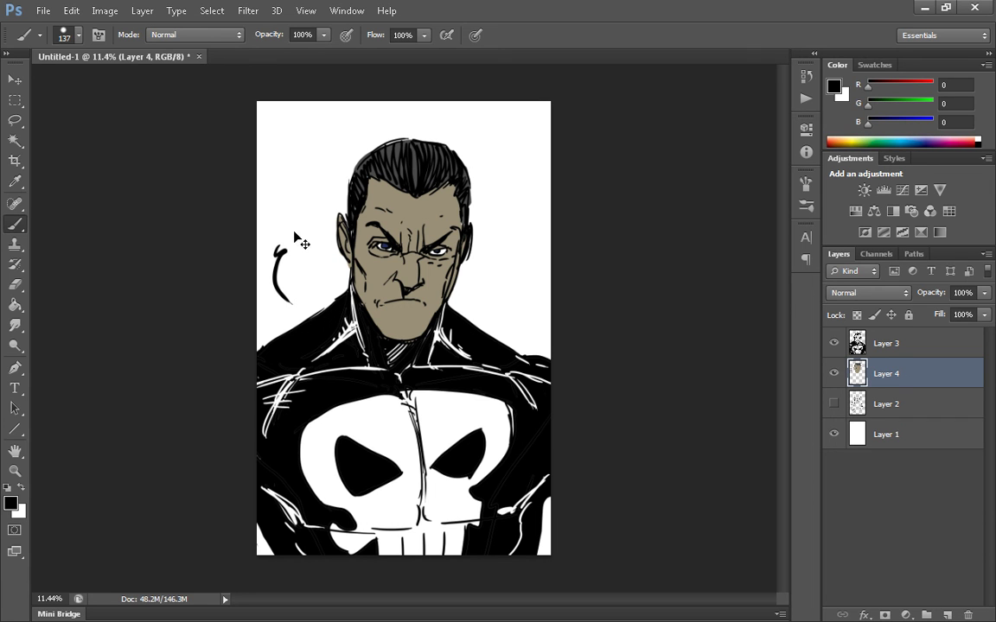
mouse_move(277, 253)
left_mouse_down()
mouse_move(294, 226)
mouse_move(305, 268)
left_mouse_up()
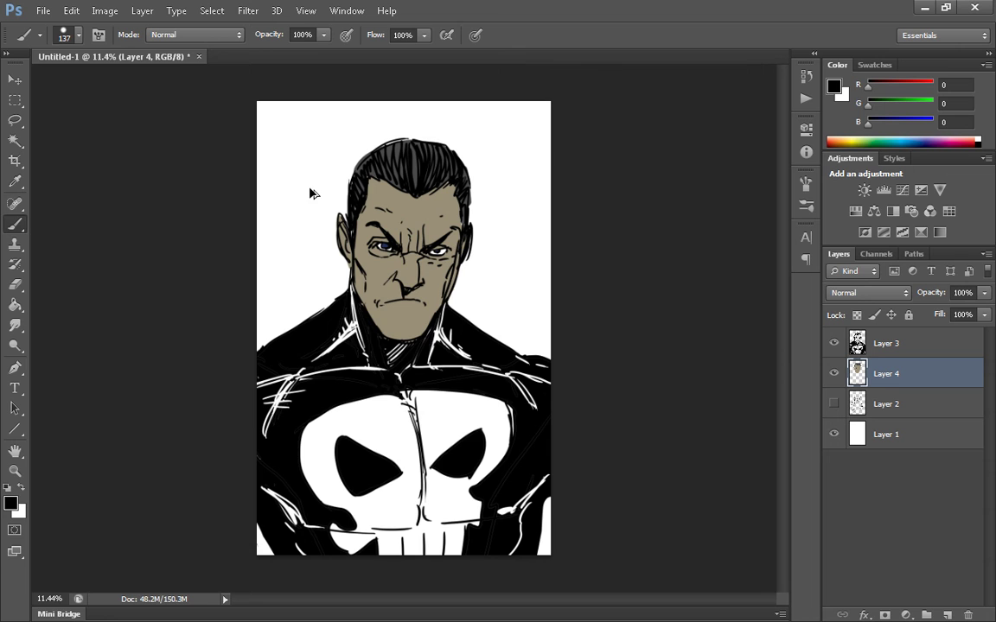
right_click(311, 240)
left_click_drag(408, 292, 378, 293)
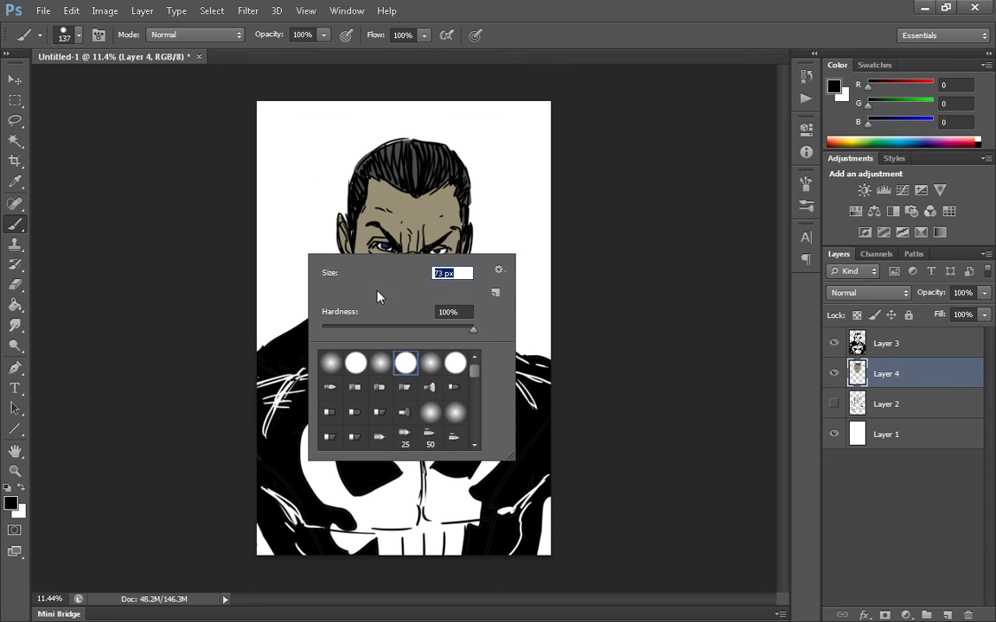
left_click(287, 235)
mouse_move(280, 223)
left_mouse_down()
mouse_move(278, 249)
mouse_move(298, 283)
left_mouse_up()
left_click_drag(301, 227, 299, 257)
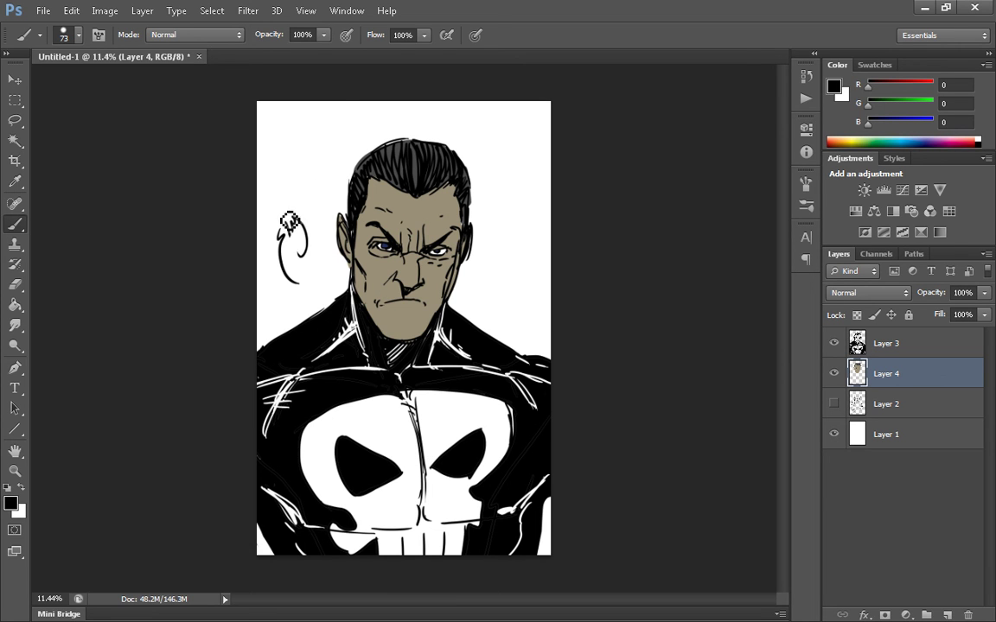
left_click_drag(286, 196, 282, 209)
Add a new layer directly above Layer 2 and fill it with dark grey, RGB 51, 51, 51
left_click(912, 406)
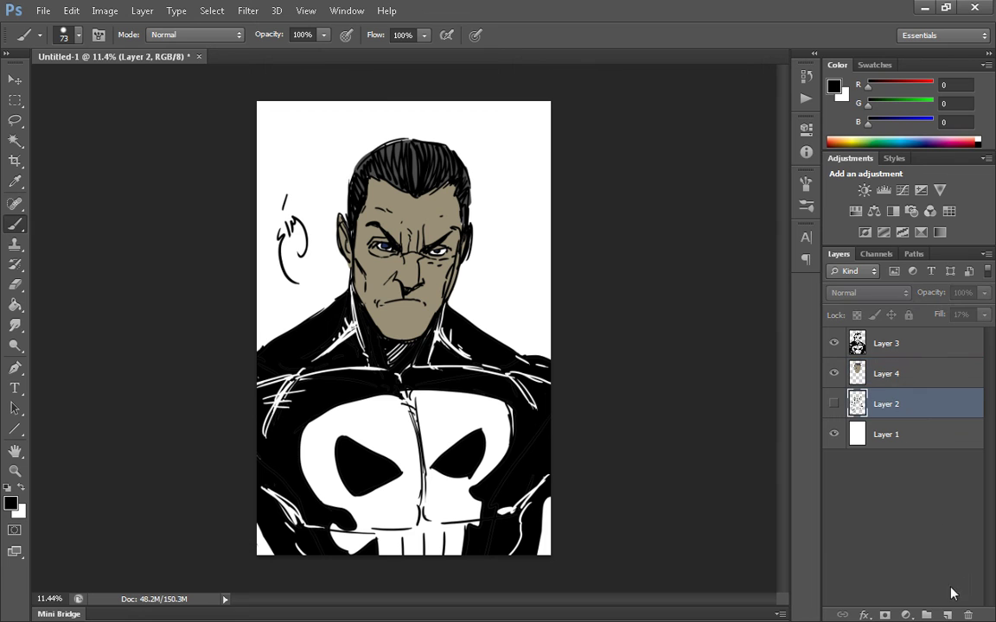
left_click(948, 614)
left_click(12, 502)
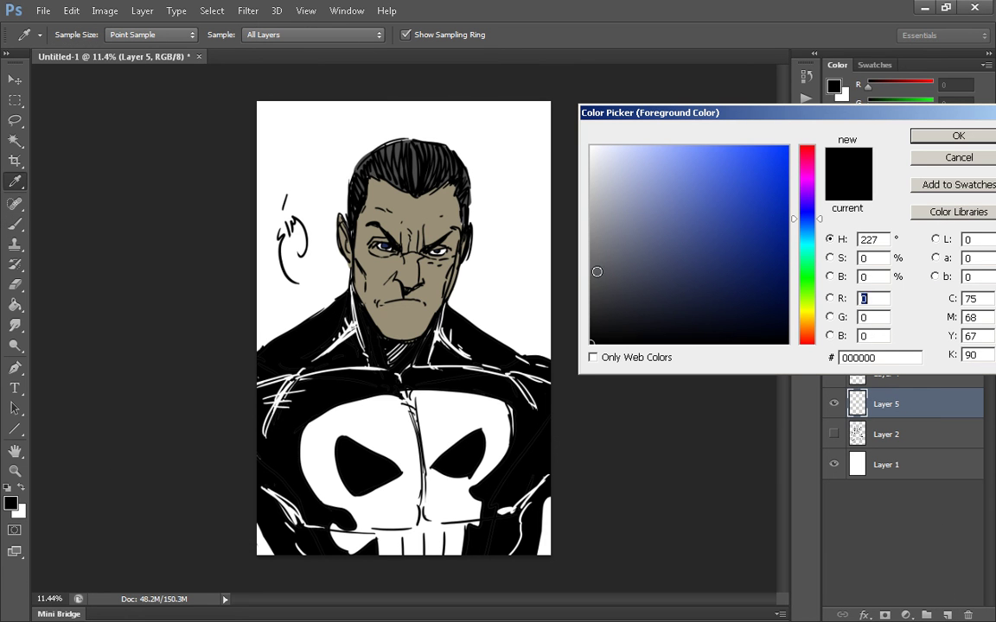
mouse_move(597, 271)
left_mouse_down()
mouse_move(562, 274)
mouse_move(570, 305)
left_mouse_up()
left_click(931, 136)
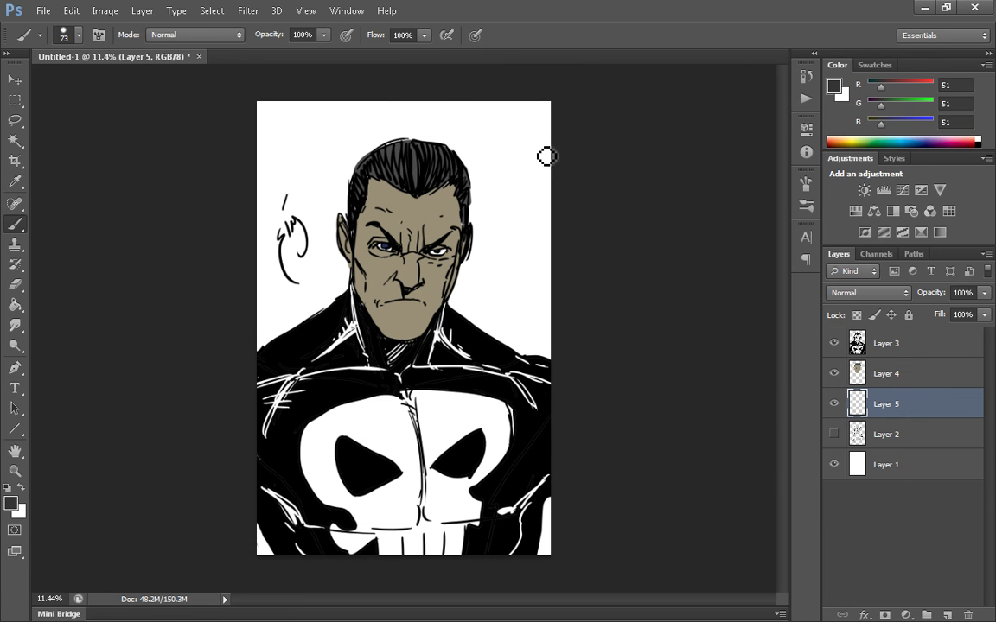
key("g")
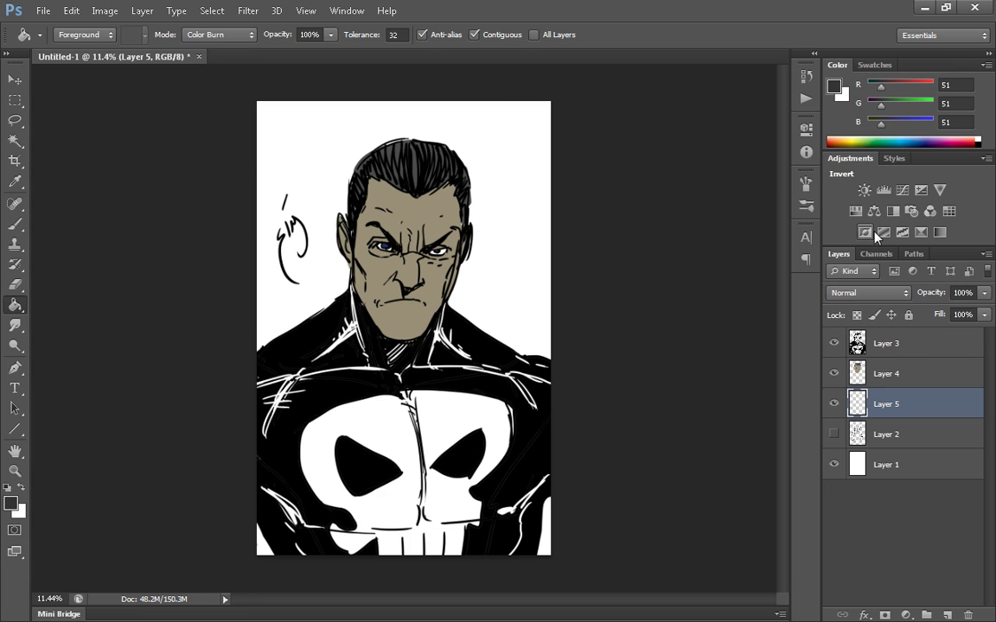
key("alt+BackSpace")
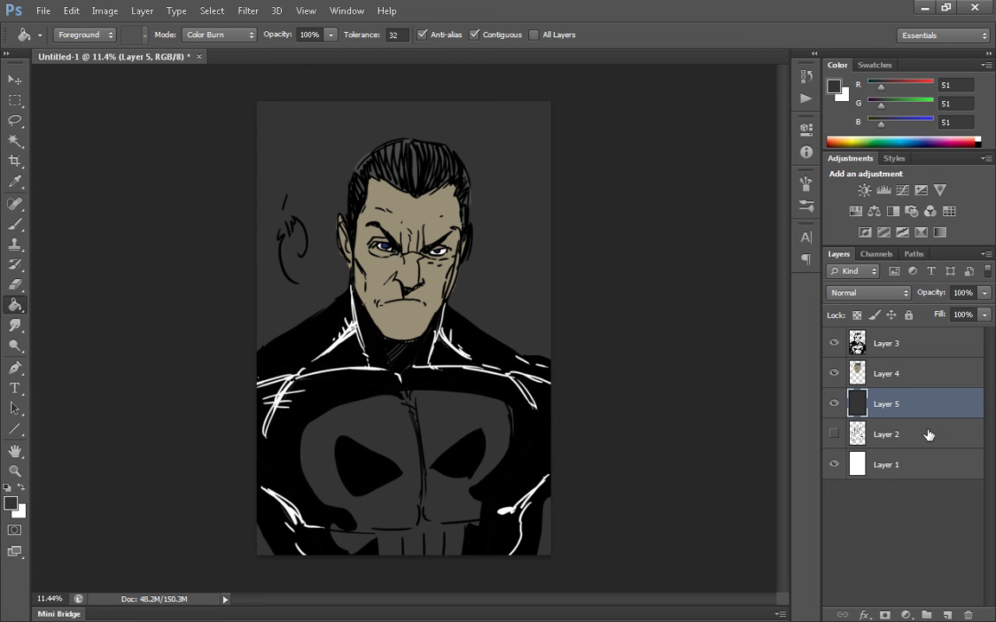
Erase the dark grey fill over the skull emblem and the chest highlights with a 360 px hard eraser
left_click(14, 284)
right_click(527, 419)
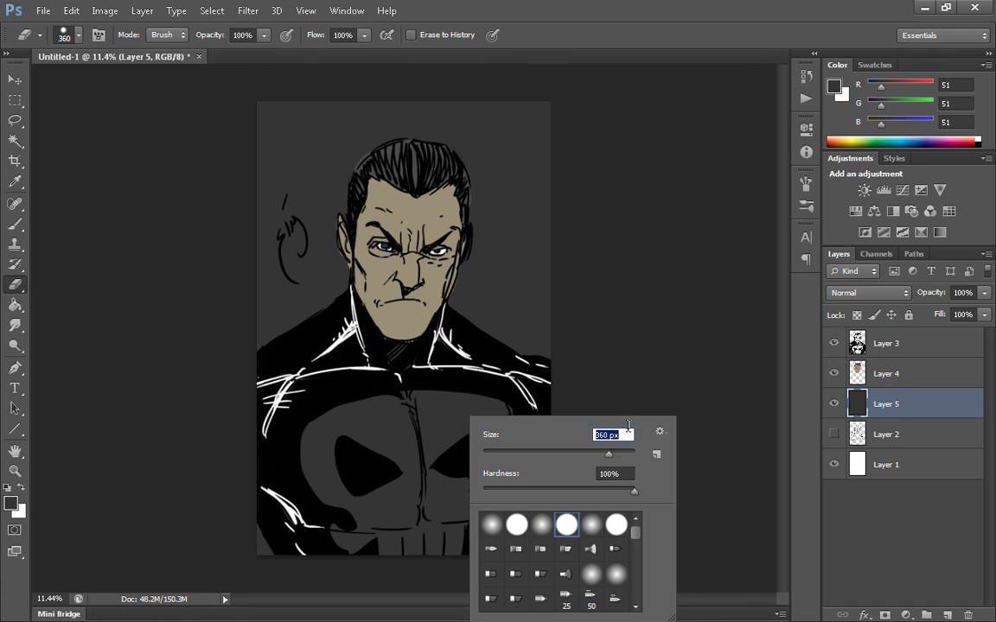
key("Return")
mouse_move(355, 400)
left_mouse_down()
mouse_move(293, 477)
mouse_move(314, 517)
mouse_move(364, 464)
mouse_move(362, 567)
mouse_move(452, 466)
mouse_move(456, 541)
mouse_move(501, 432)
mouse_move(456, 423)
mouse_move(356, 474)
mouse_move(395, 377)
left_mouse_up()
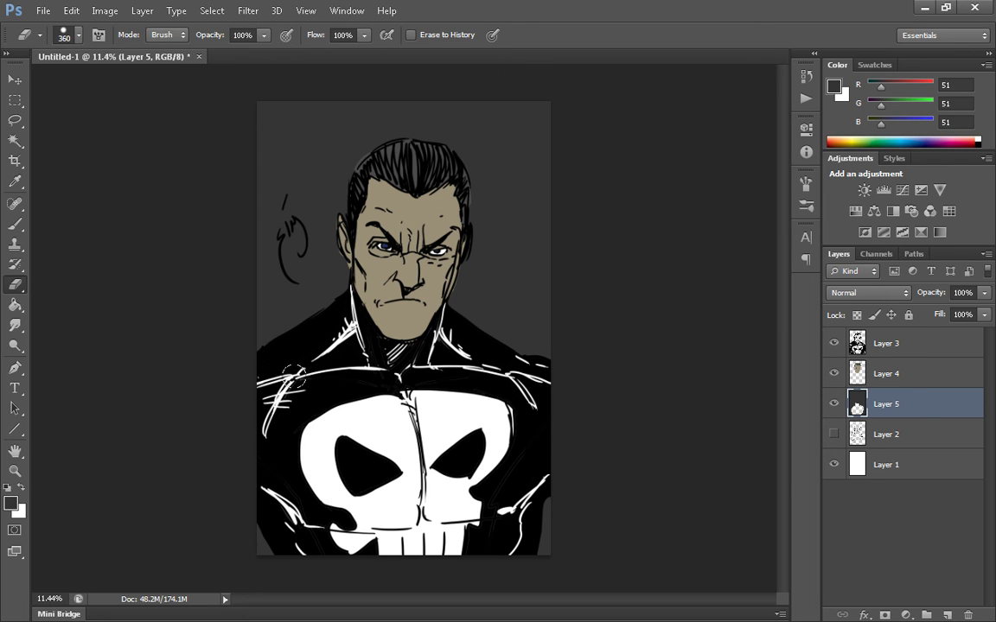
key("alt")
Switch to a soft round brush with 0% hardness and set its size to 1521 px
left_click(15, 222)
right_click(413, 308)
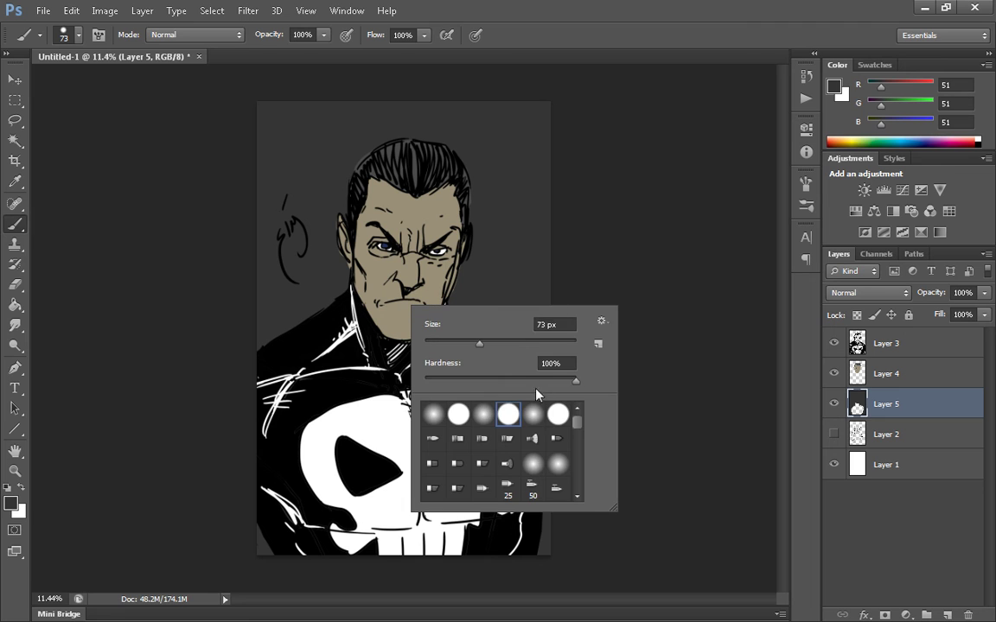
left_click(533, 417)
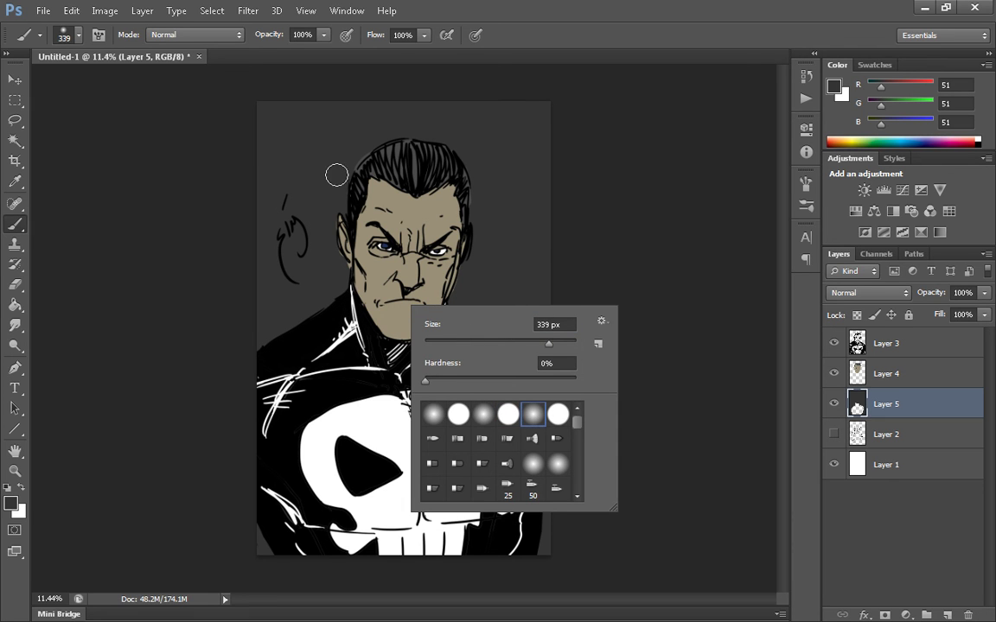
left_click_drag(566, 343, 563, 343)
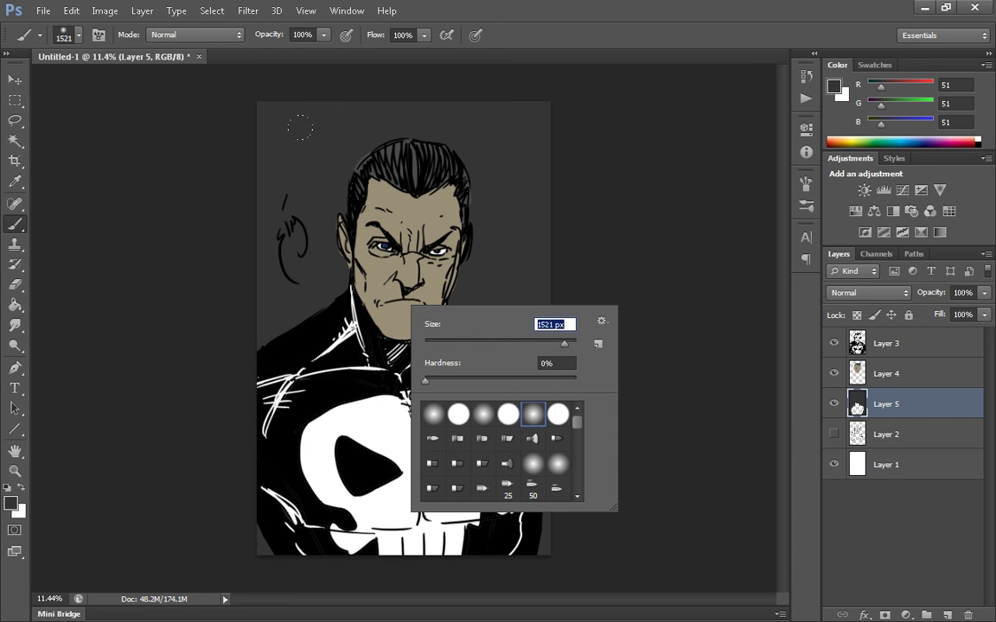
left_click(299, 130)
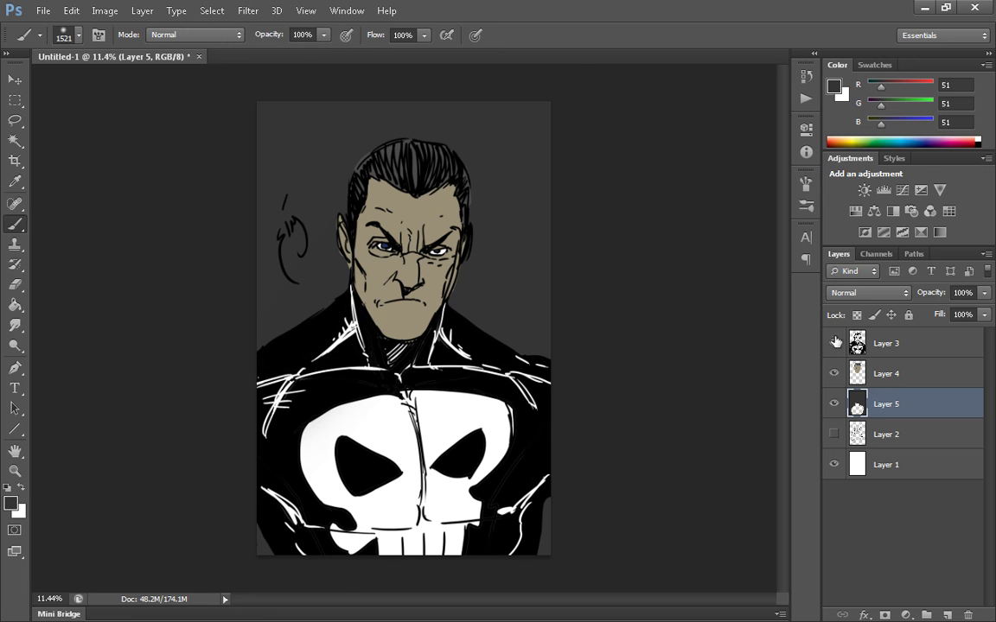
Try a soft background glow around the figure in mid grey, RGB 89, 89, 89, and undo it
left_click(10, 503)
left_click(582, 272)
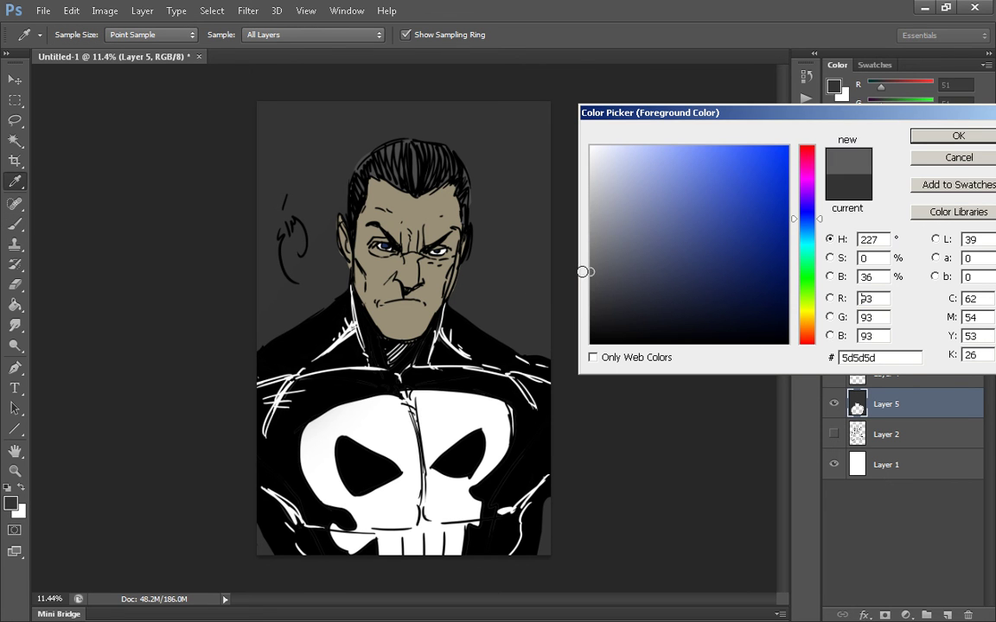
left_click(591, 273)
left_click(953, 134)
mouse_move(259, 329)
left_mouse_down()
mouse_move(237, 300)
mouse_move(345, 151)
mouse_move(484, 225)
mouse_move(608, 535)
left_mouse_up()
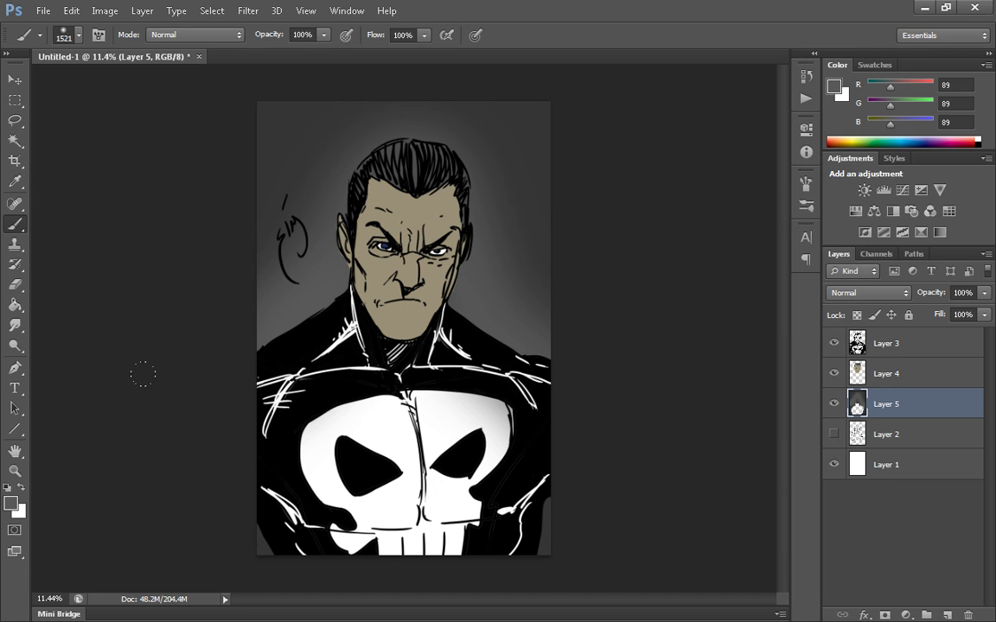
key("ctrl+z")
Set the foreground colour to grey, RGB 75, 75, 75, and paint a soft glow in the background around the head
left_click(10, 503)
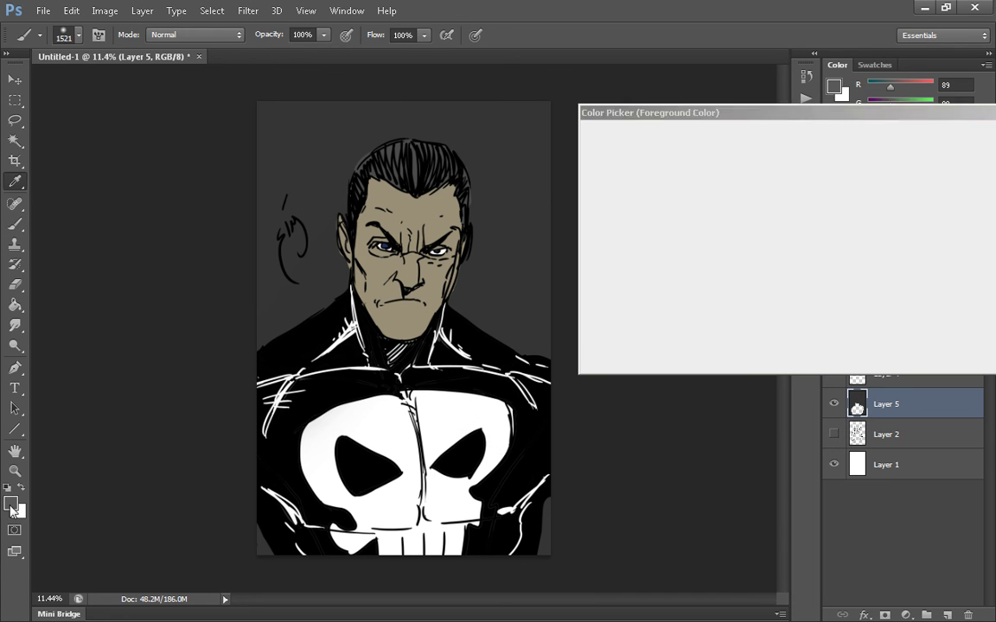
left_click_drag(601, 265, 580, 251)
left_click(600, 294)
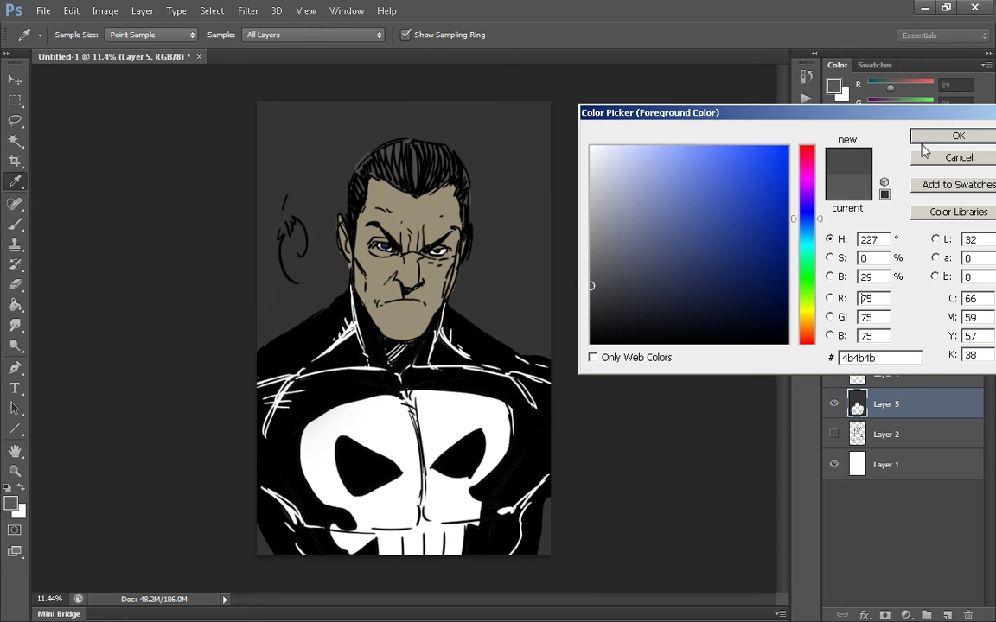
left_click(950, 137)
mouse_move(278, 274)
left_mouse_down()
mouse_move(321, 182)
mouse_move(302, 226)
mouse_move(380, 129)
left_mouse_up()
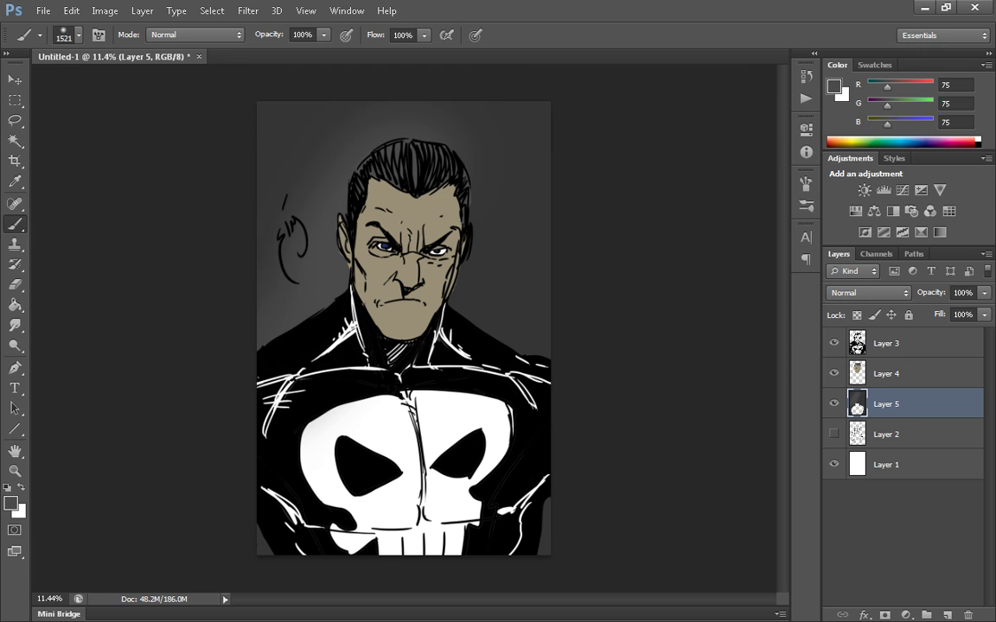
Extend the soft grey background glow upward from the right-hand shoulder and set the foreground colour to near-black, RGB 18, 18, 18
left_click_drag(504, 337, 523, 229)
left_click(8, 504)
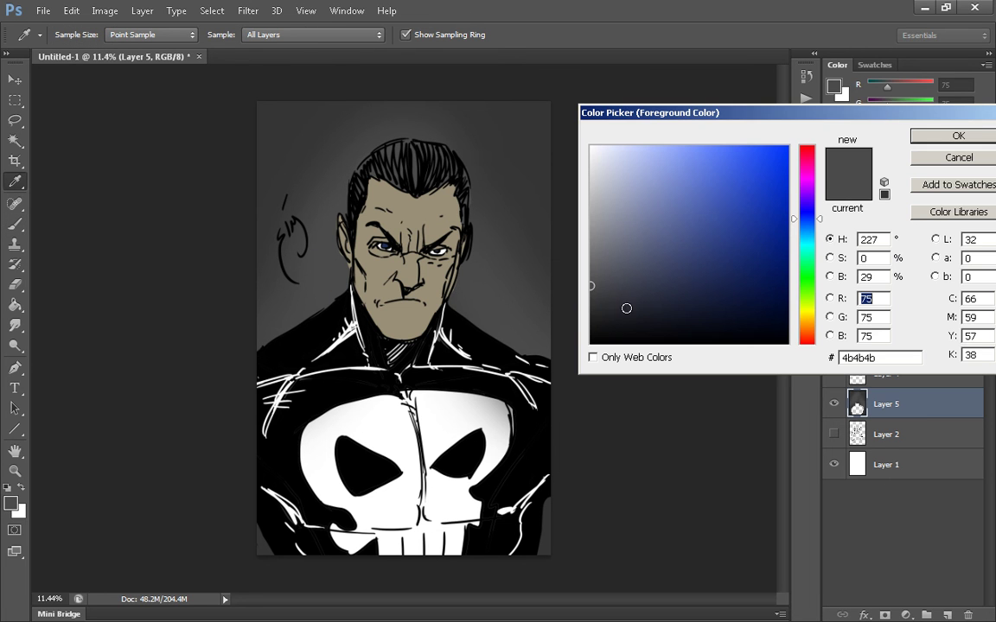
left_click_drag(601, 327, 584, 331)
left_click(945, 137)
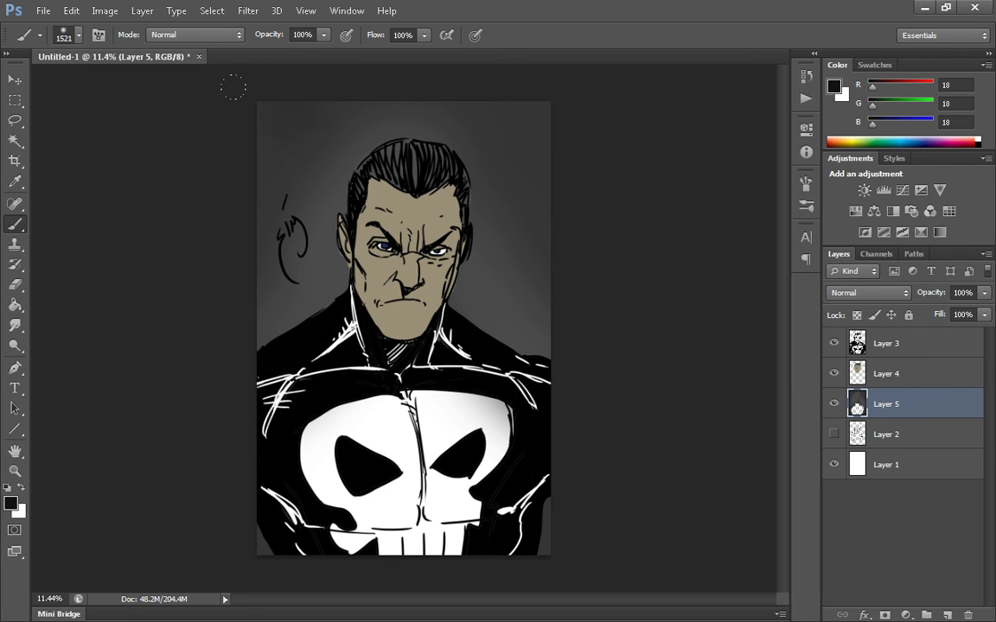
Sample the background grey, RGB 68, 68, 68, as the foreground colour and brush it softly across the background above the head
left_click(11, 504)
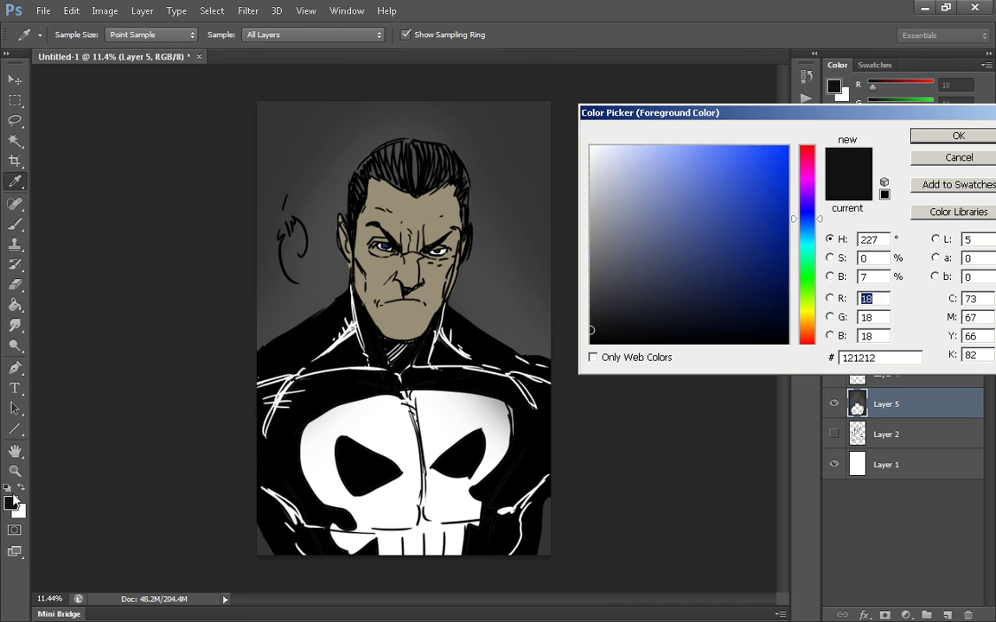
left_click(507, 245)
key("Return")
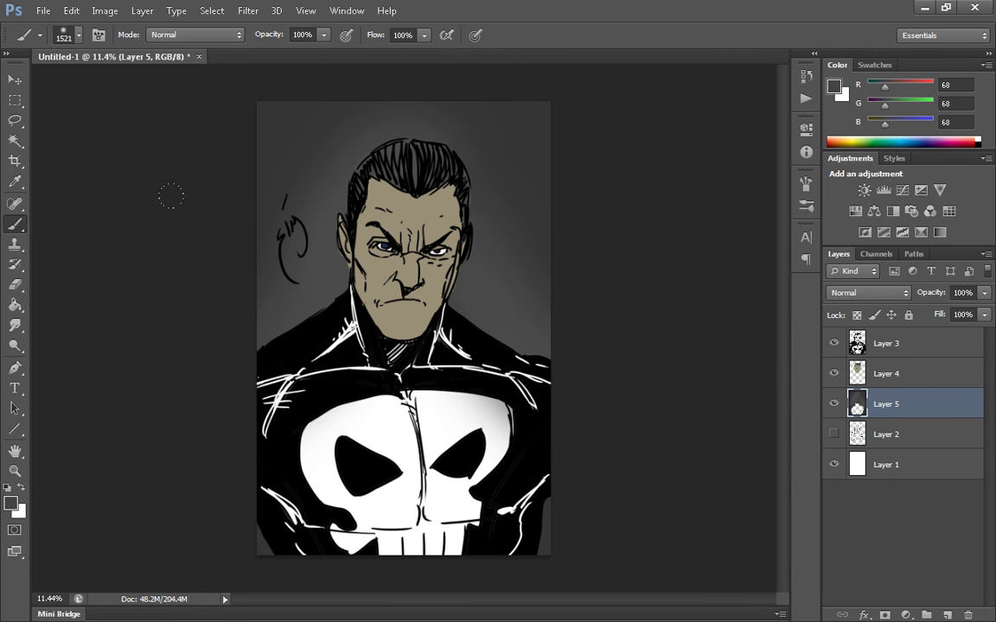
mouse_move(171, 196)
left_mouse_down()
mouse_move(475, 117)
mouse_move(496, 173)
left_mouse_up()
Set the foreground colour to dark grey, RGB 51, 51, 51, and softly darken the outer edges of the background
left_click(10, 504)
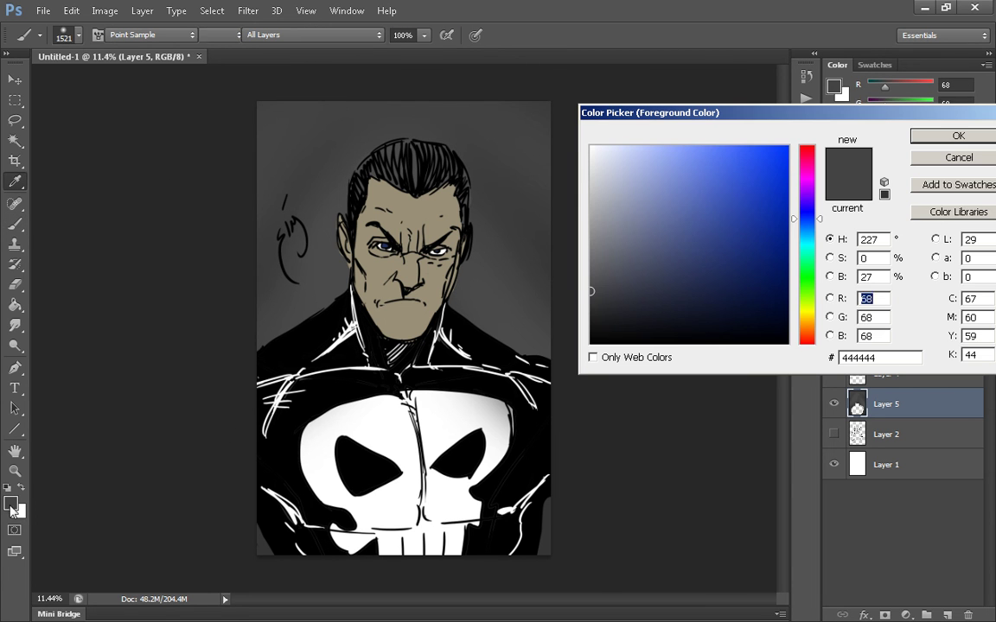
left_click(591, 304)
left_click(951, 136)
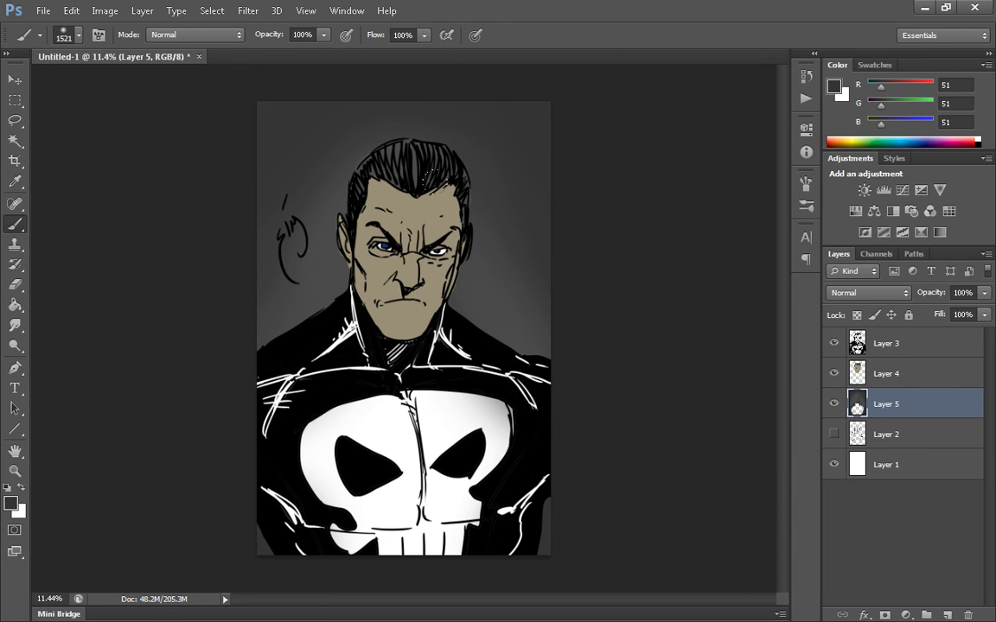
left_click(42, 10)
left_click(87, 185)
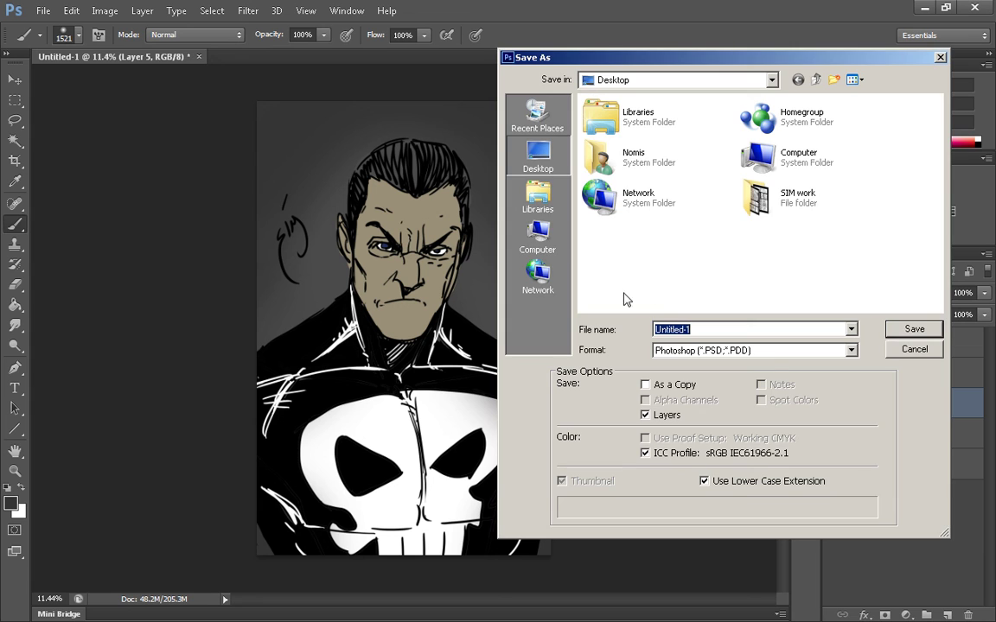
left_click(915, 350)
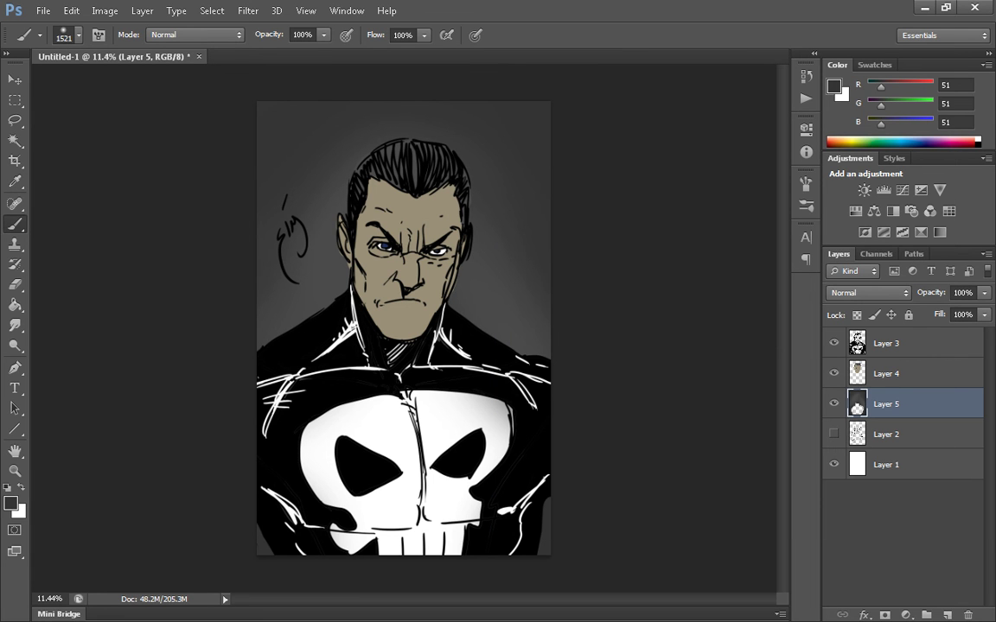